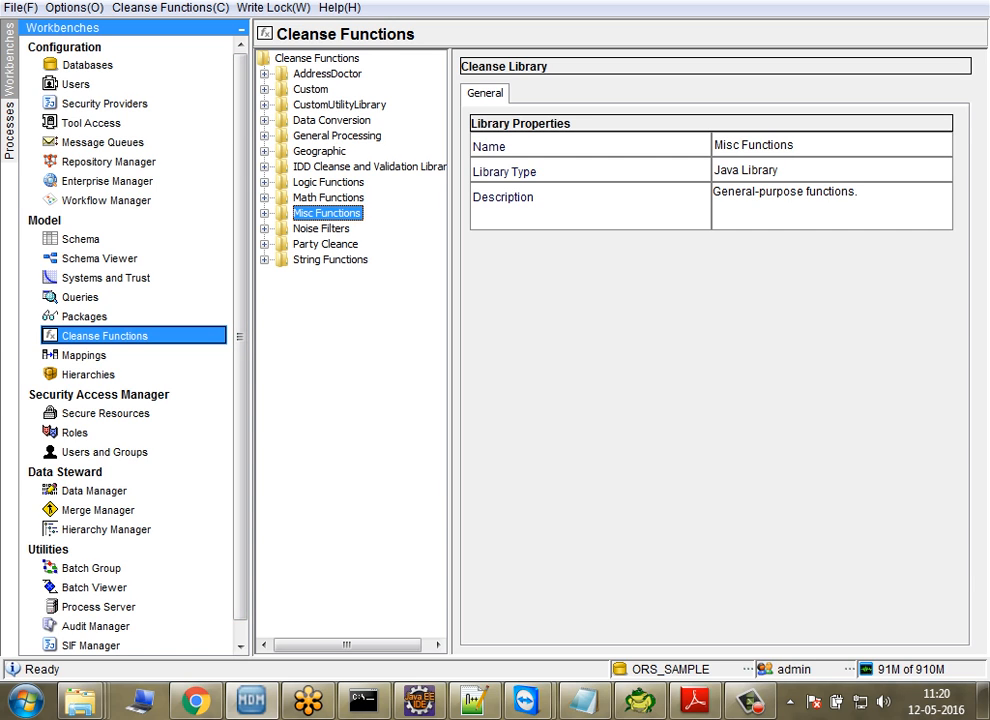
Step: Examine the cleanse functions in the String Functions library, including Regular Expression, Titlecase and Compress Whitespace
{"action": "double_click", "coordinate": [330, 260]}
{"action": "key", "text": "Down"}
{"action": "key", "text": "Down"}
{"action": "key", "text": "Down"}
{"action": "key", "text": "Down"}
{"action": "key", "text": "Down"}
{"action": "key", "text": "Down"}
{"action": "key", "text": "Down"}
{"action": "key", "text": "Down"}
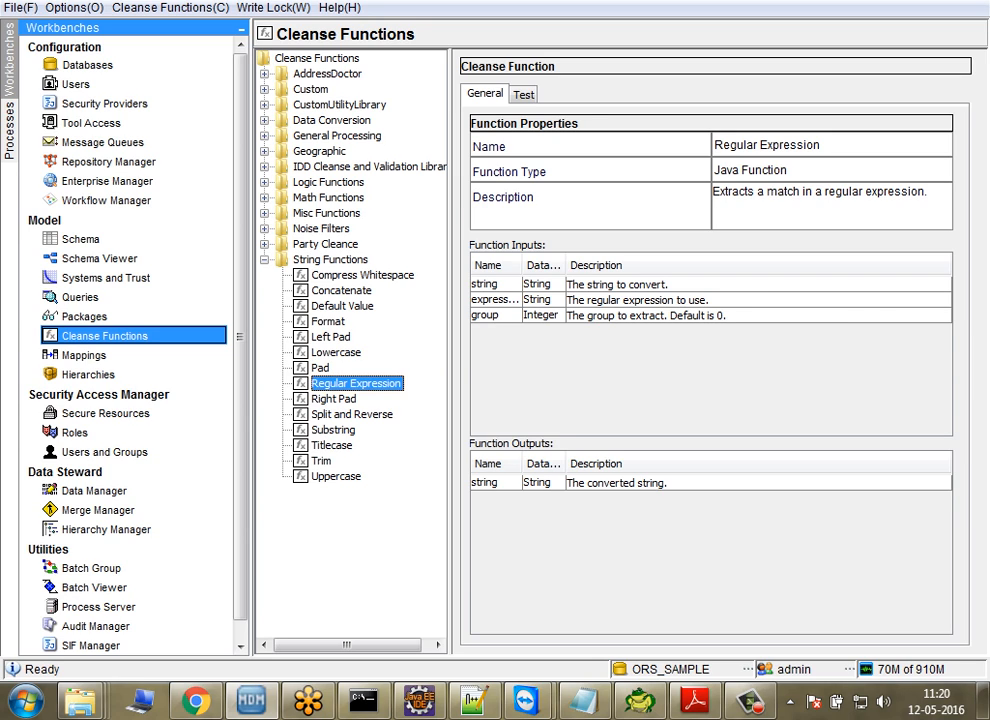
{"action": "key", "text": "Down"}
{"action": "key", "text": "Down"}
{"action": "key", "text": "Down"}
{"action": "key", "text": "Down"}
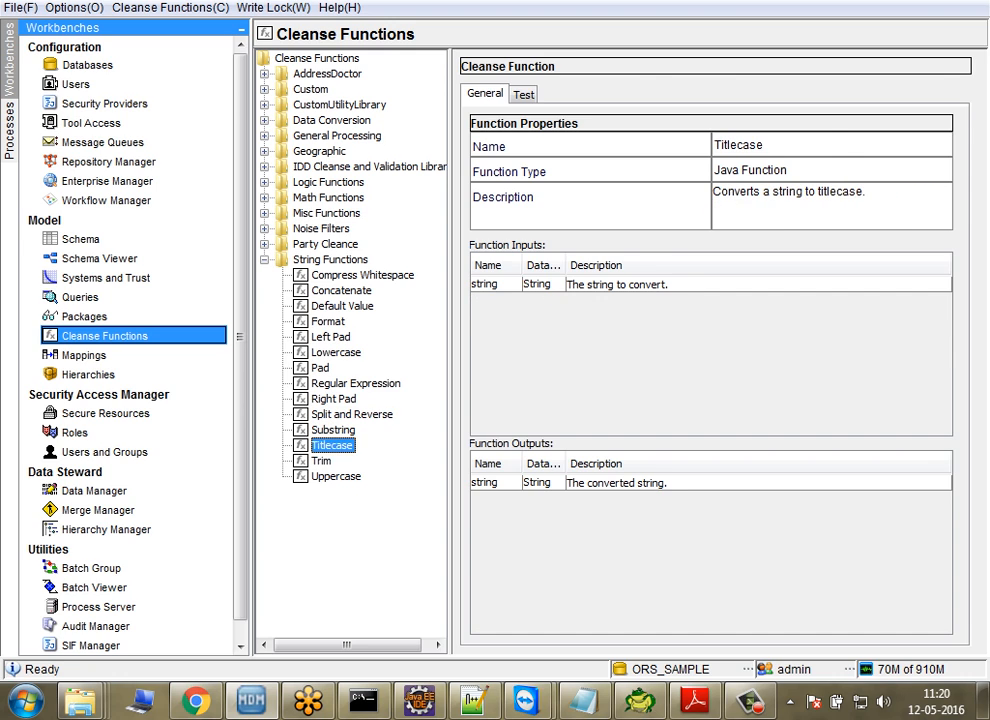
{"action": "left_click", "coordinate": [363, 275]}
{"action": "left_click", "coordinate": [342, 291]}
{"action": "left_click", "coordinate": [363, 275]}
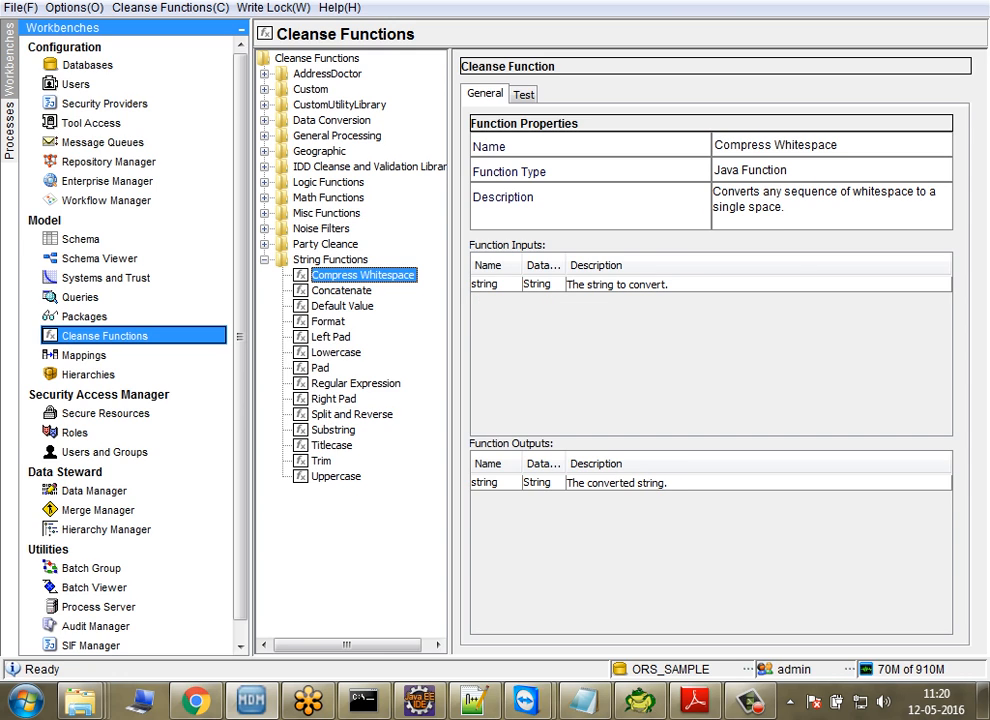
Step: Test the Concatenate function with a person's first name as string1 and last name as string2
{"action": "key", "text": "Down"}
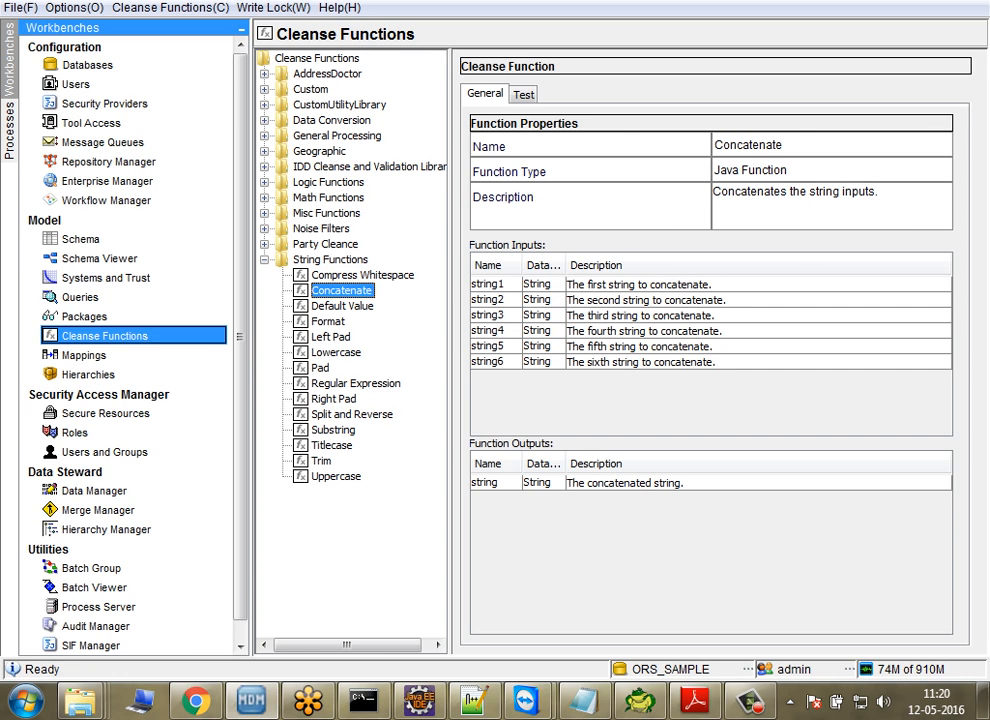
{"action": "left_click", "coordinate": [523, 95]}
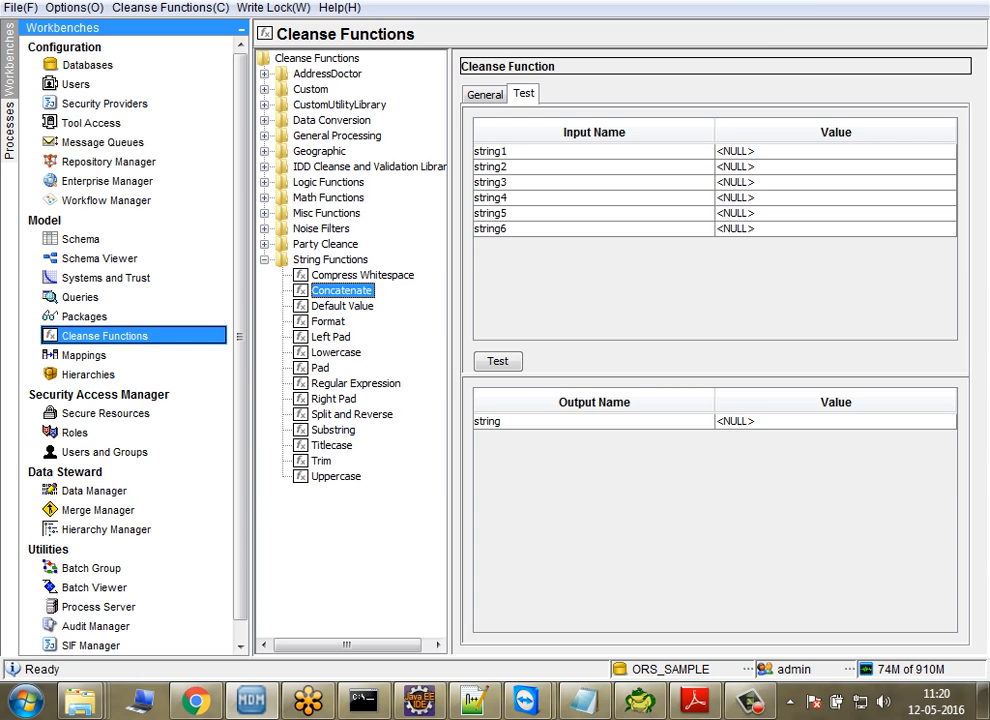
{"action": "left_click", "coordinate": [824, 151]}
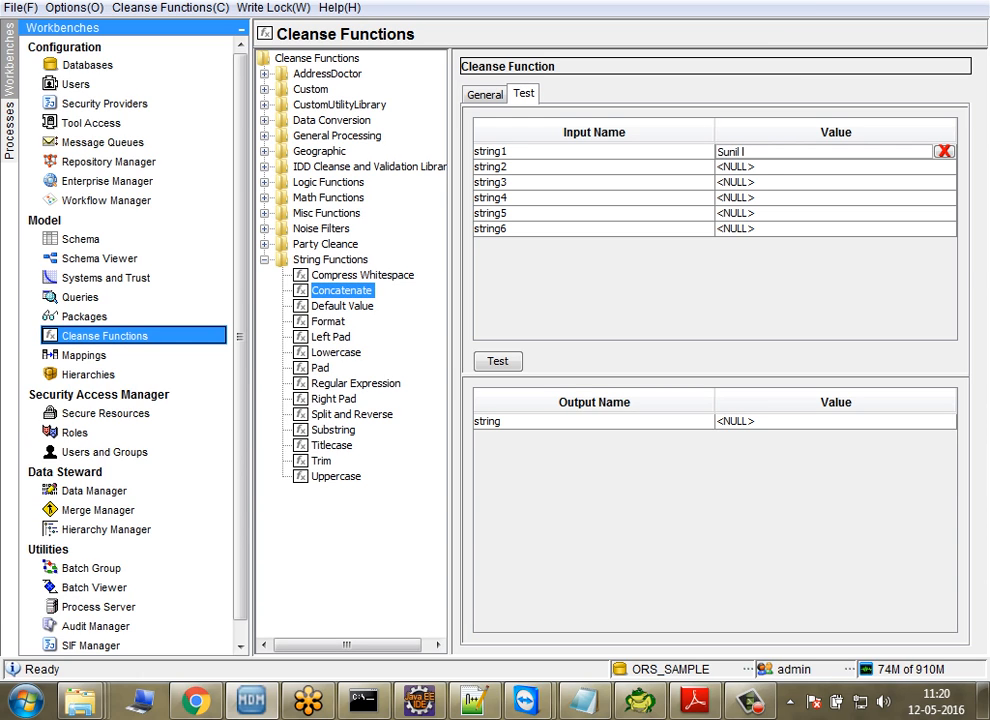
{"action": "left_click", "coordinate": [824, 167]}
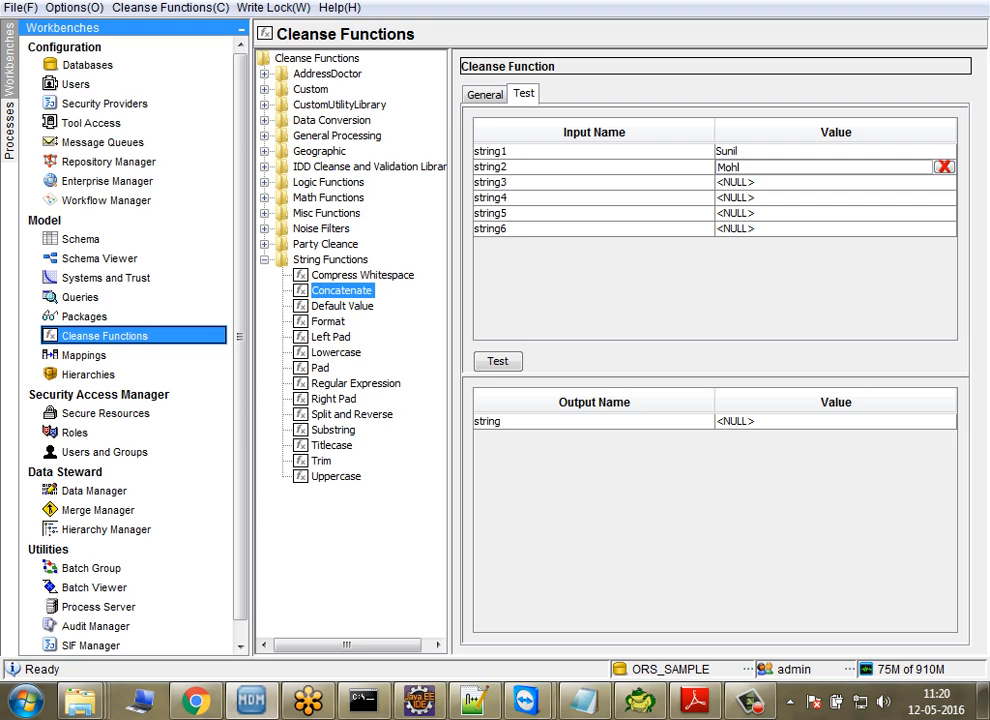
{"action": "left_click", "coordinate": [498, 361]}
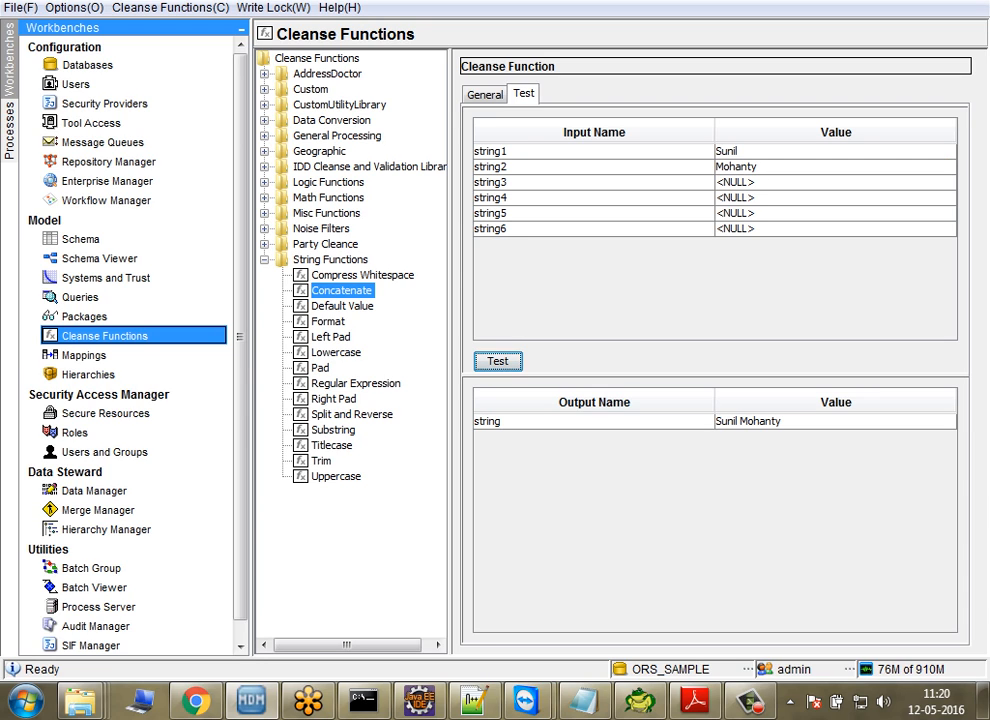
Step: Review the properties of further string functions, from Uppercase up to Right Pad plus Lowercase, and collapse the String Functions library
{"action": "left_click", "coordinate": [336, 477]}
{"action": "key", "text": "Up"}
{"action": "key", "text": "Up"}
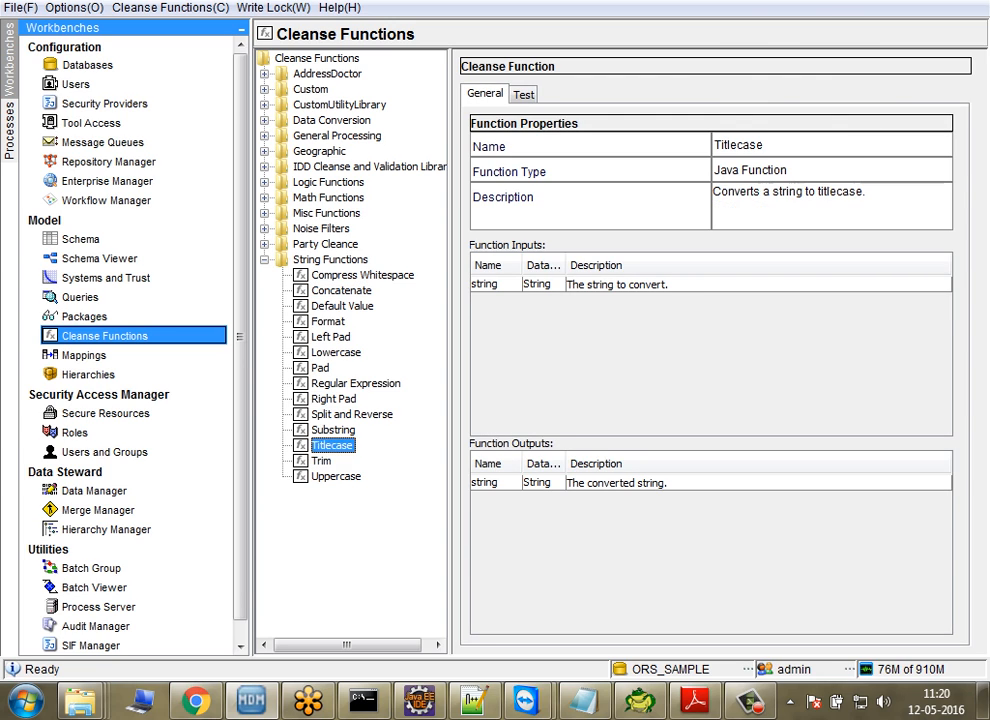
{"action": "key", "text": "Up"}
{"action": "key", "text": "Up"}
{"action": "key", "text": "Up"}
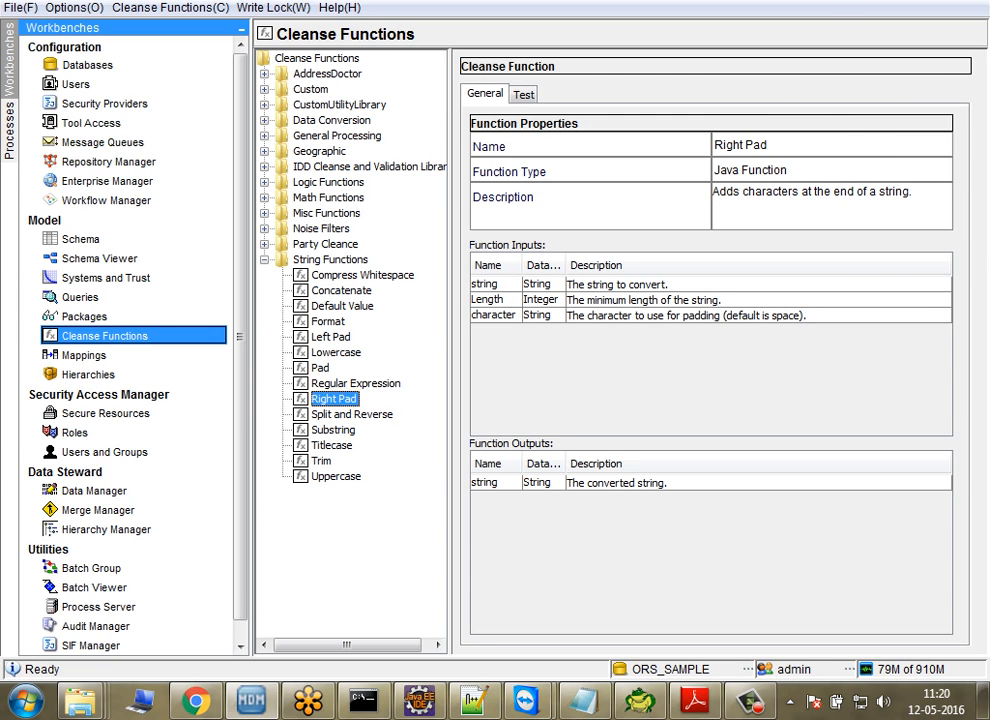
{"action": "left_click", "coordinate": [336, 353]}
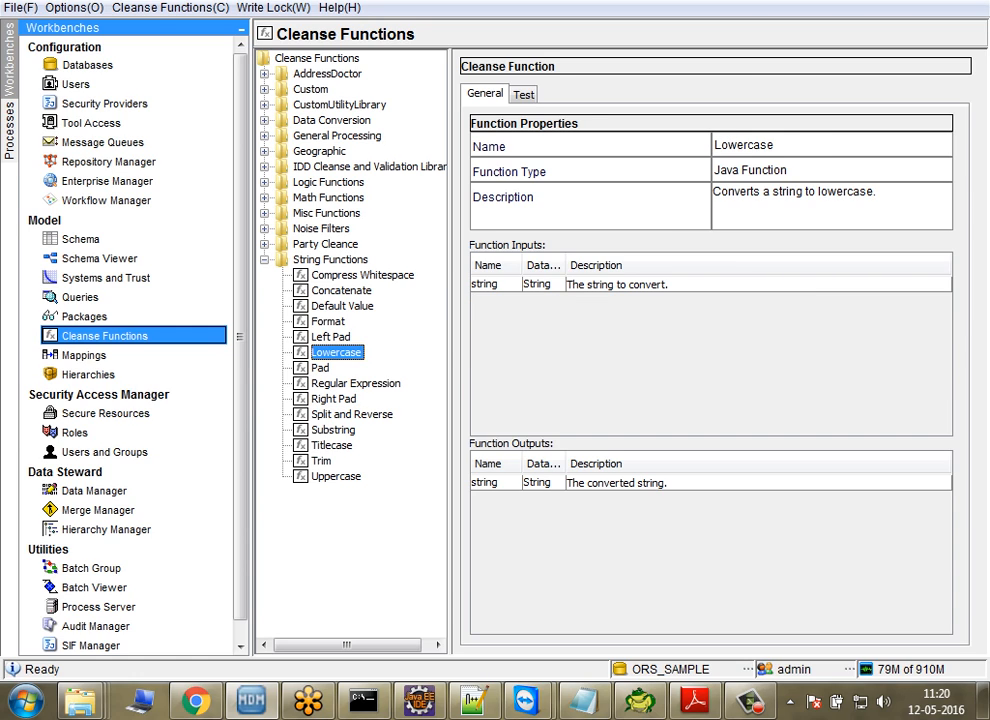
{"action": "left_click", "coordinate": [264, 260]}
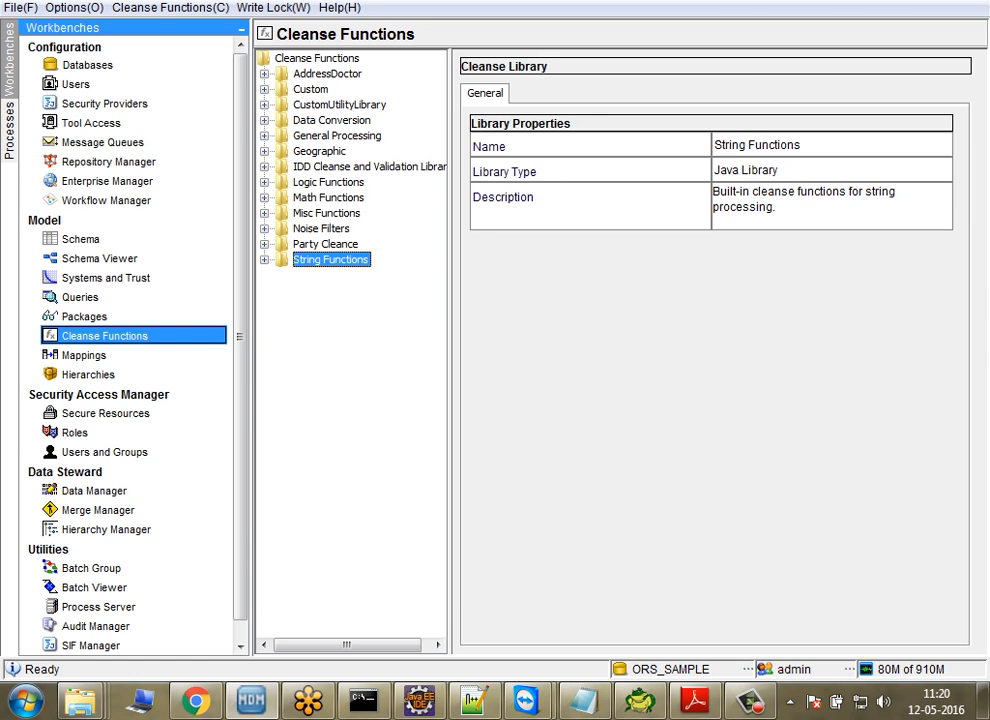
Step: Look through the Party Cleance library and the Now, Reject and Read Database functions in the Misc Functions library
{"action": "double_click", "coordinate": [325, 244]}
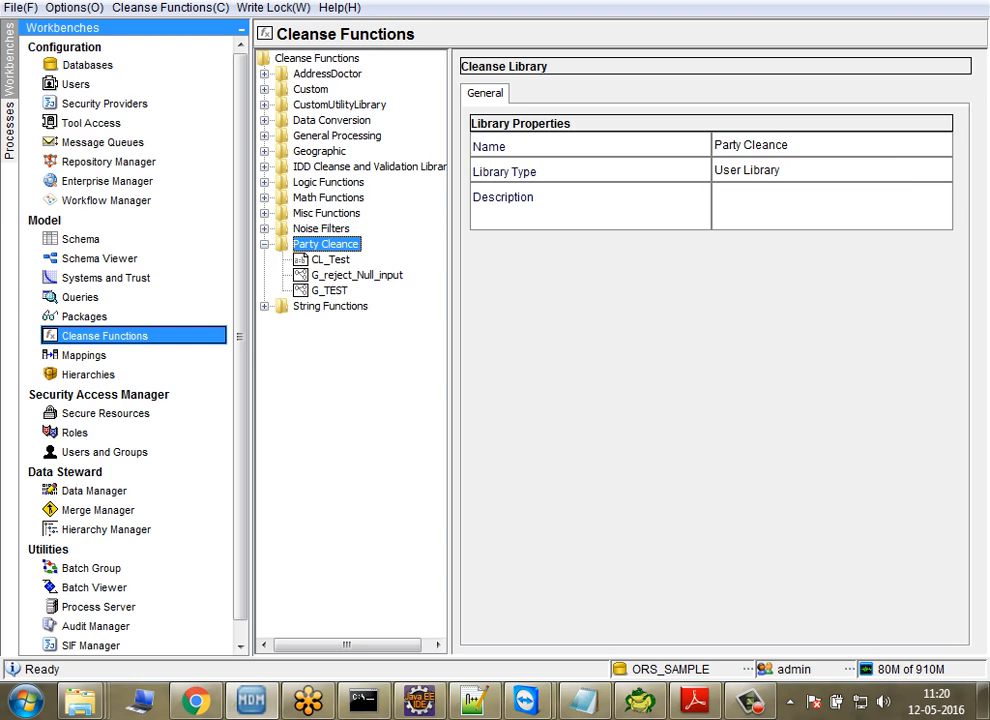
{"action": "double_click", "coordinate": [325, 244]}
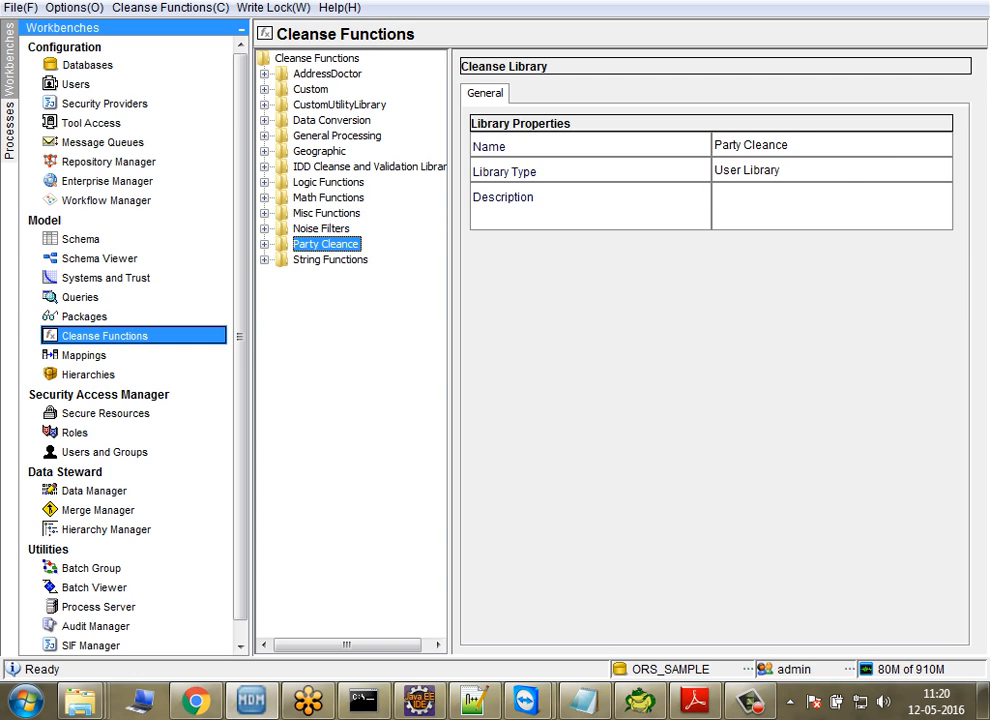
{"action": "double_click", "coordinate": [327, 213]}
{"action": "left_click", "coordinate": [321, 229]}
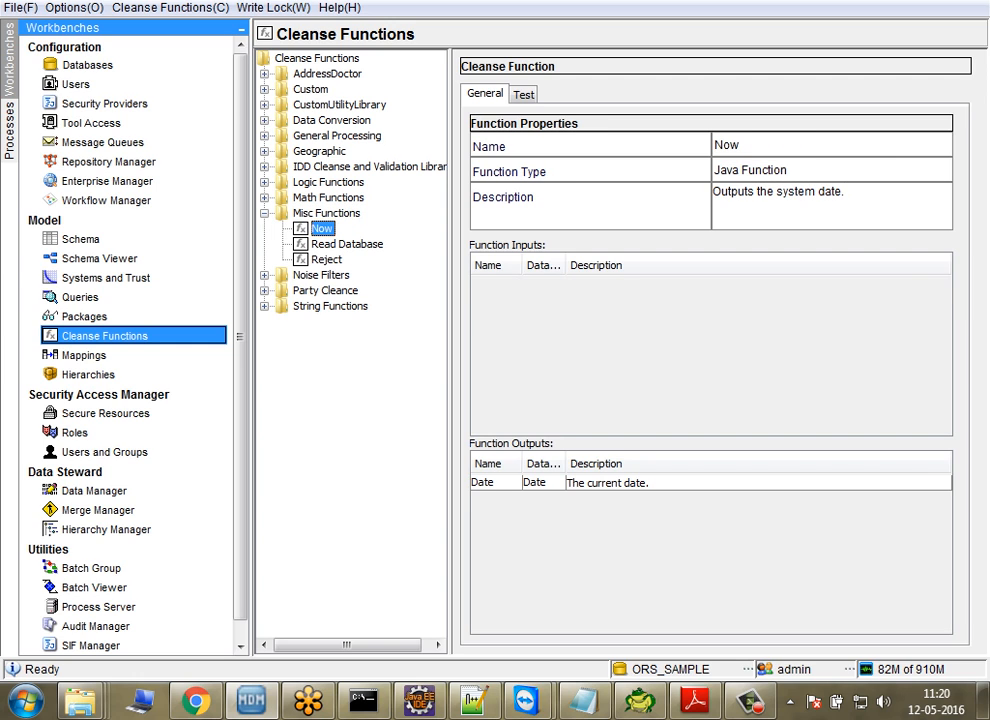
{"action": "left_click", "coordinate": [326, 260]}
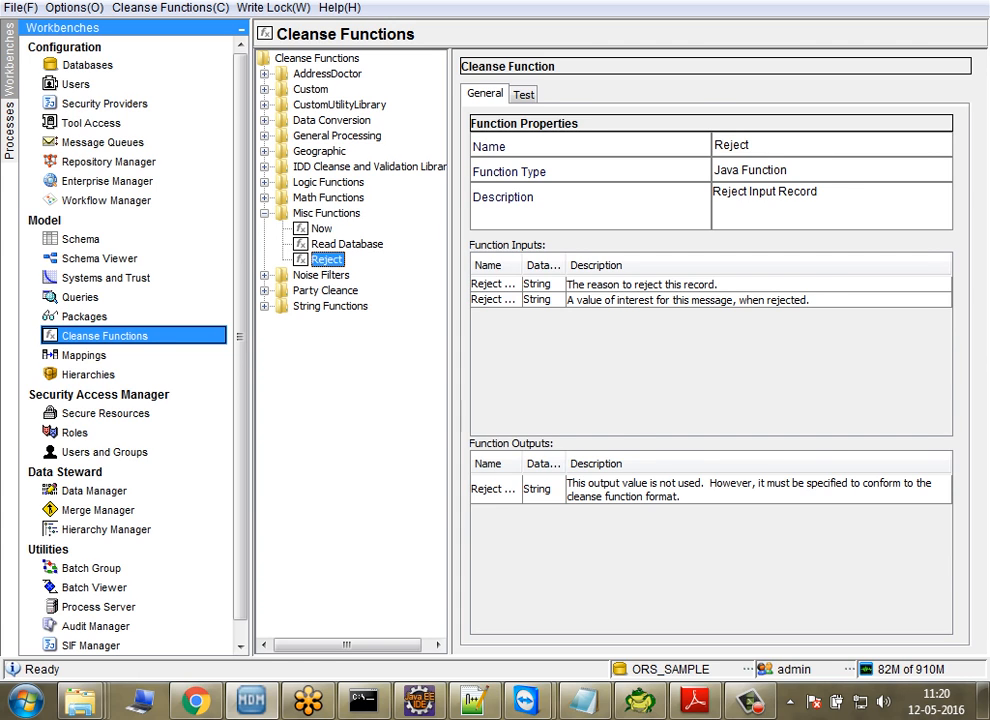
{"action": "left_click", "coordinate": [347, 244]}
{"action": "left_click", "coordinate": [264, 213]}
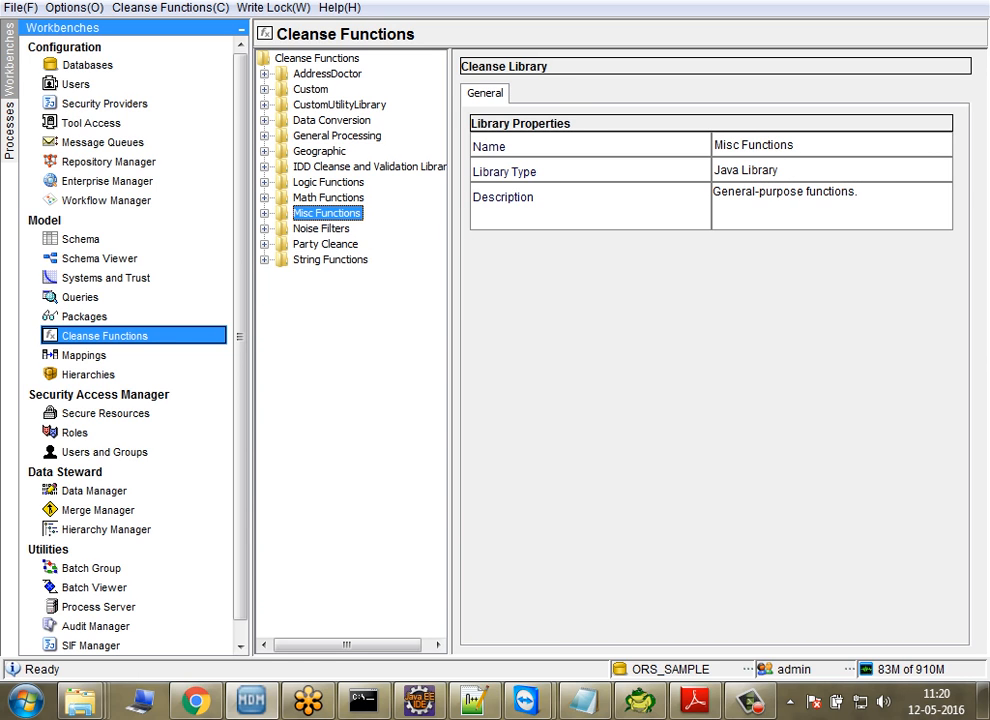
Step: Look through the Math Functions library, including Divide Integers, and collapse it
{"action": "double_click", "coordinate": [328, 198]}
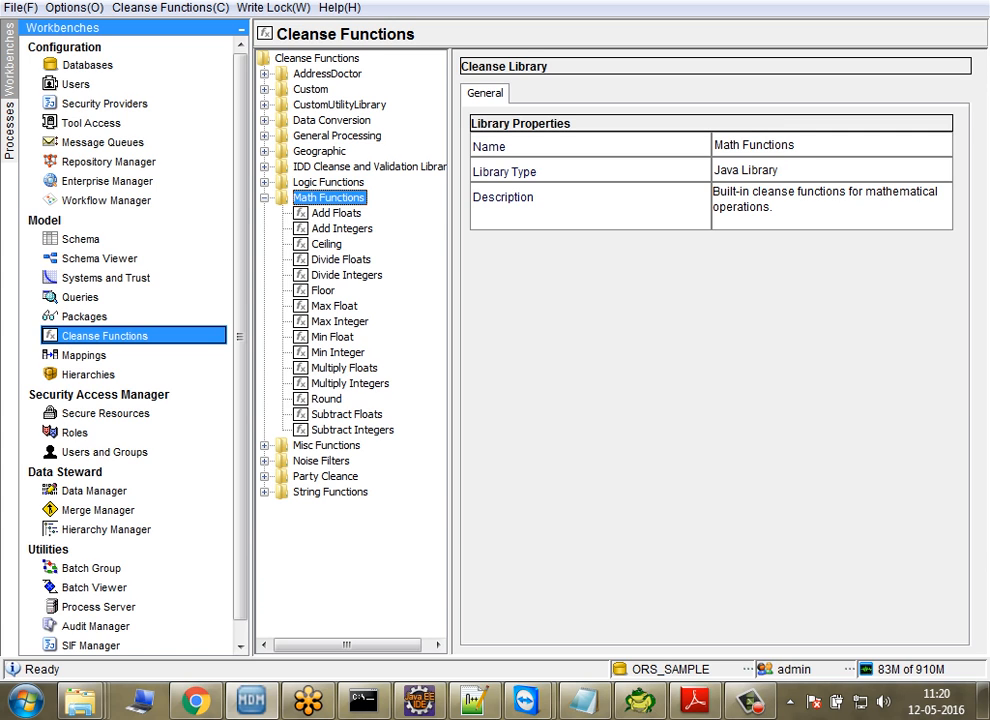
{"action": "left_click", "coordinate": [346, 275]}
{"action": "double_click", "coordinate": [328, 198]}
Step: Examine the boolean cleanse functions in the Logic Functions library, such as Choose Date and Is Boolean Null, and collapse the library
{"action": "double_click", "coordinate": [328, 182]}
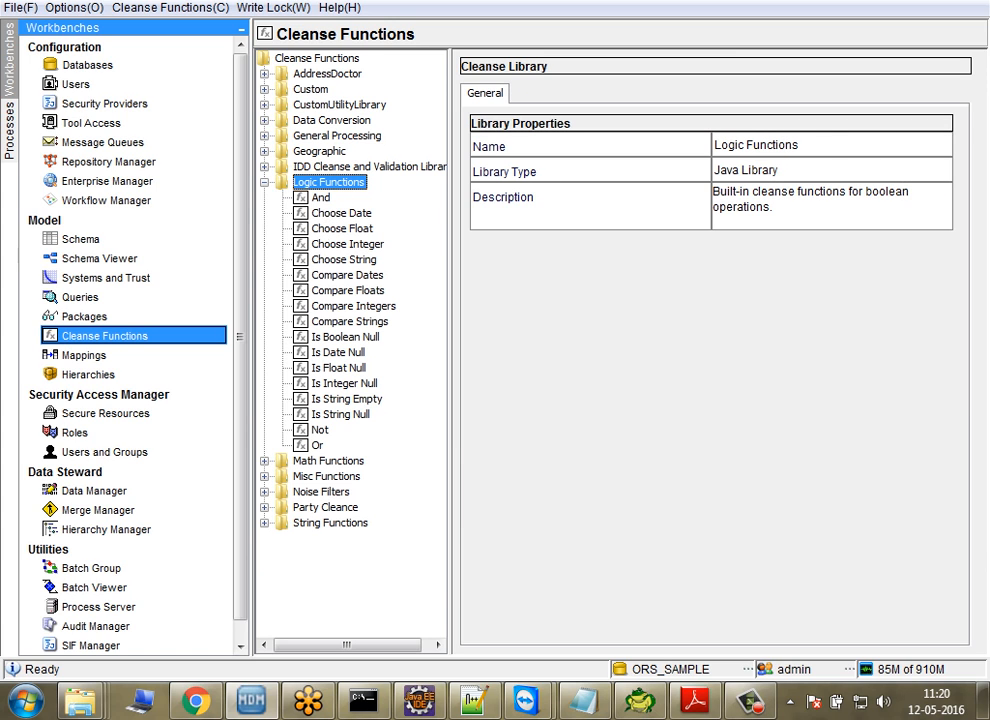
{"action": "left_click", "coordinate": [342, 229]}
{"action": "left_click", "coordinate": [347, 291]}
{"action": "left_click", "coordinate": [338, 353]}
{"action": "left_click", "coordinate": [341, 213]}
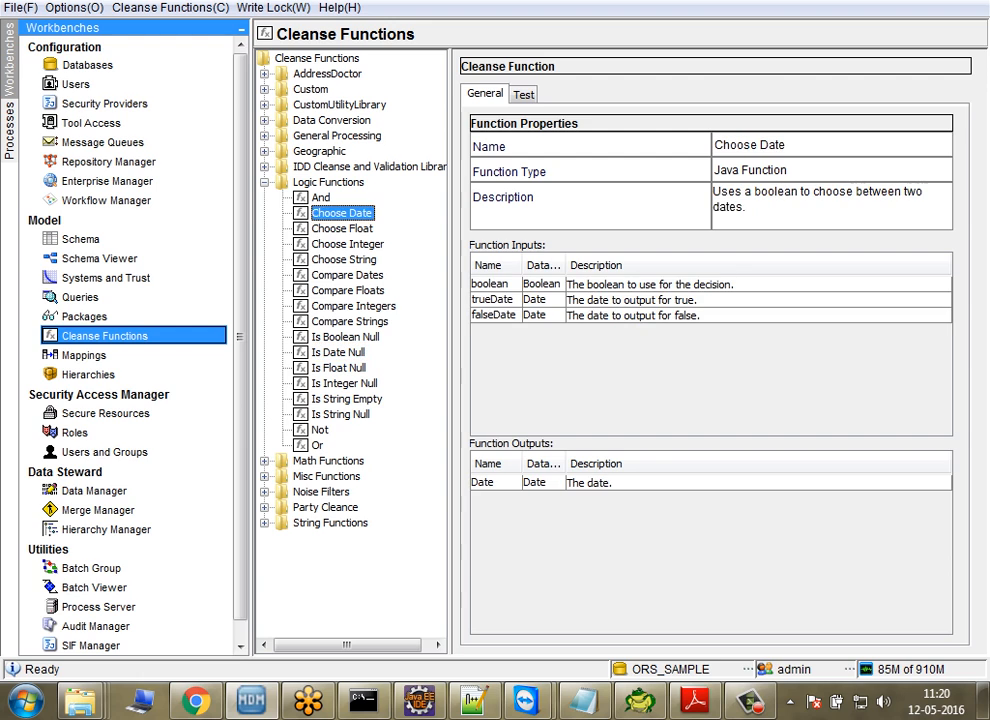
{"action": "left_click", "coordinate": [347, 244]}
{"action": "key", "text": "Down"}
{"action": "key", "text": "Down"}
{"action": "key", "text": "Down"}
{"action": "key", "text": "Down"}
{"action": "key", "text": "Down"}
{"action": "key", "text": "Down"}
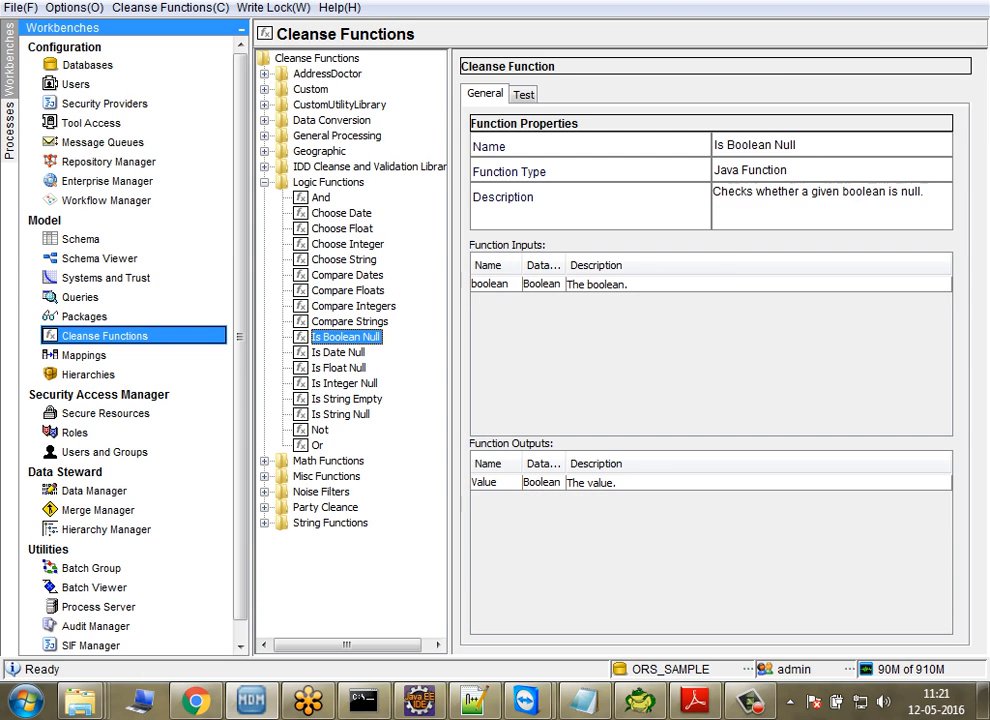
{"action": "key", "text": "Left"}
{"action": "key", "text": "Left"}
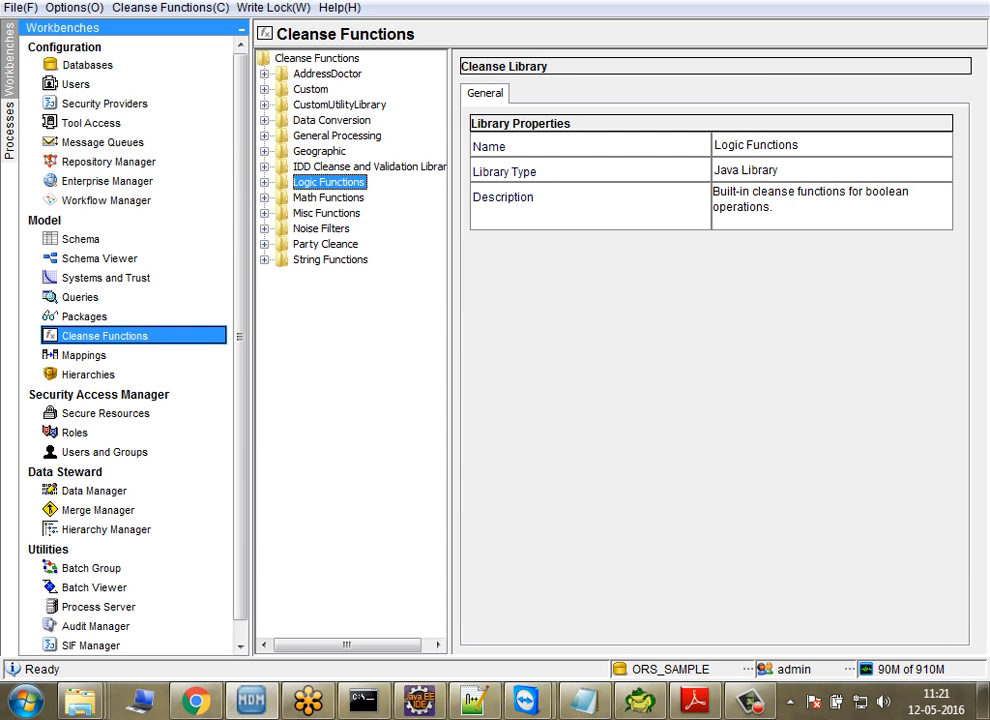
Step: View the functions contained in the Data Conversion and Custom libraries, and collapse both libraries
{"action": "double_click", "coordinate": [332, 120]}
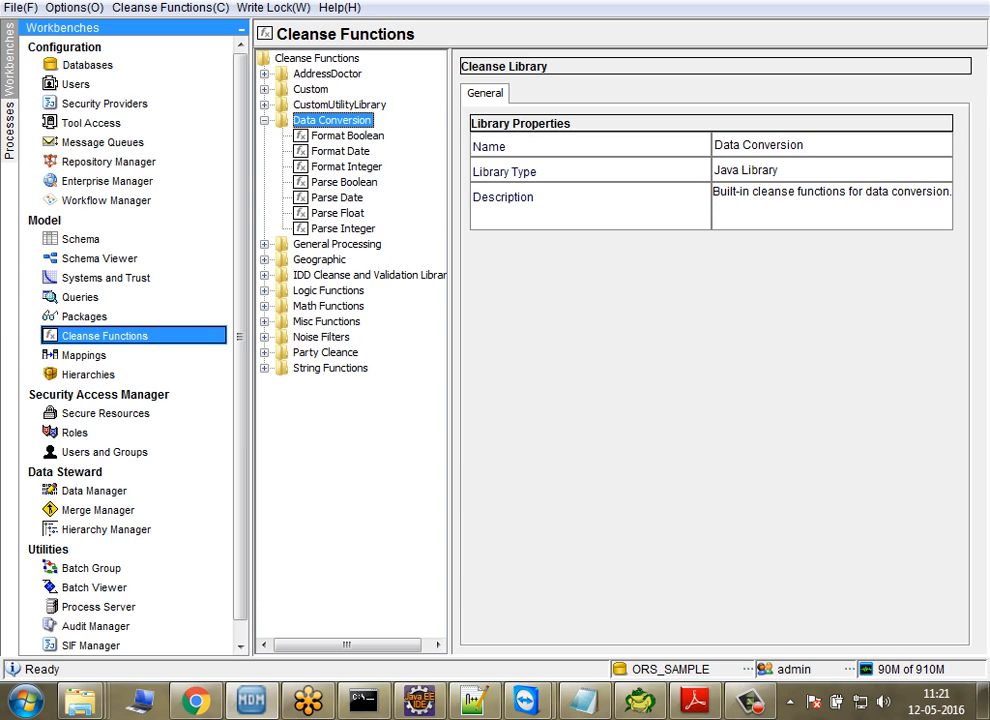
{"action": "double_click", "coordinate": [311, 89]}
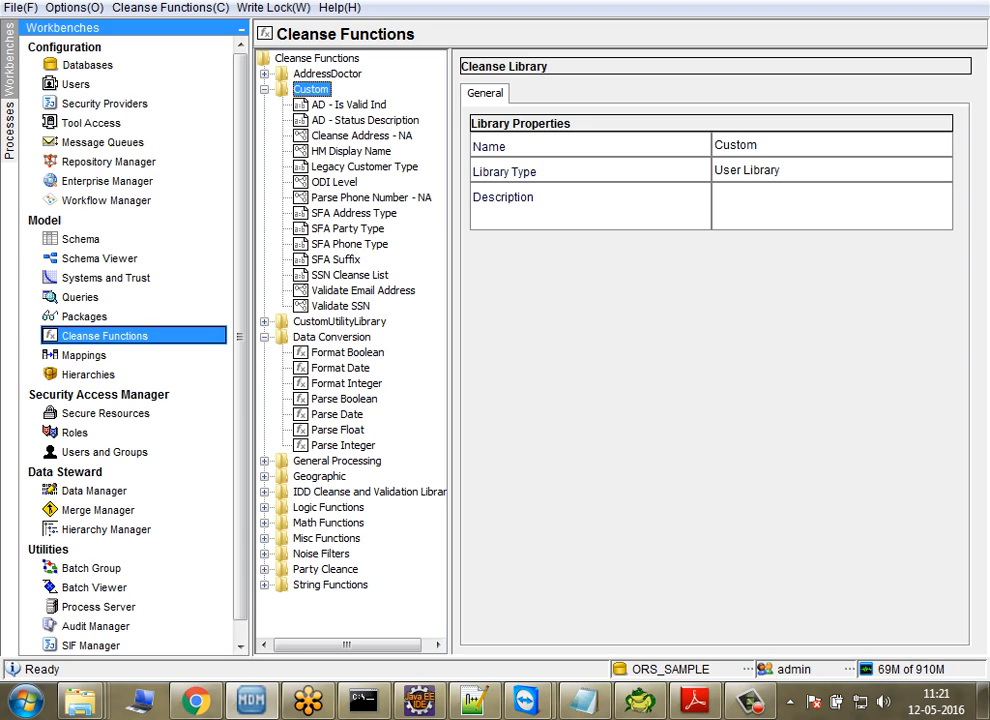
{"action": "double_click", "coordinate": [311, 89]}
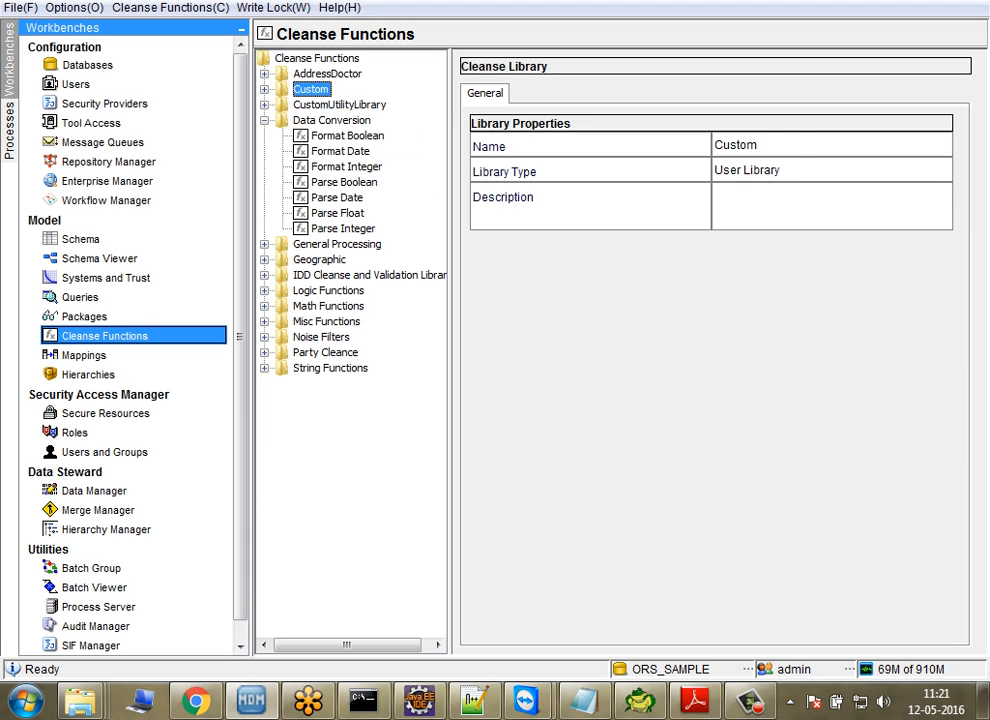
{"action": "double_click", "coordinate": [332, 120]}
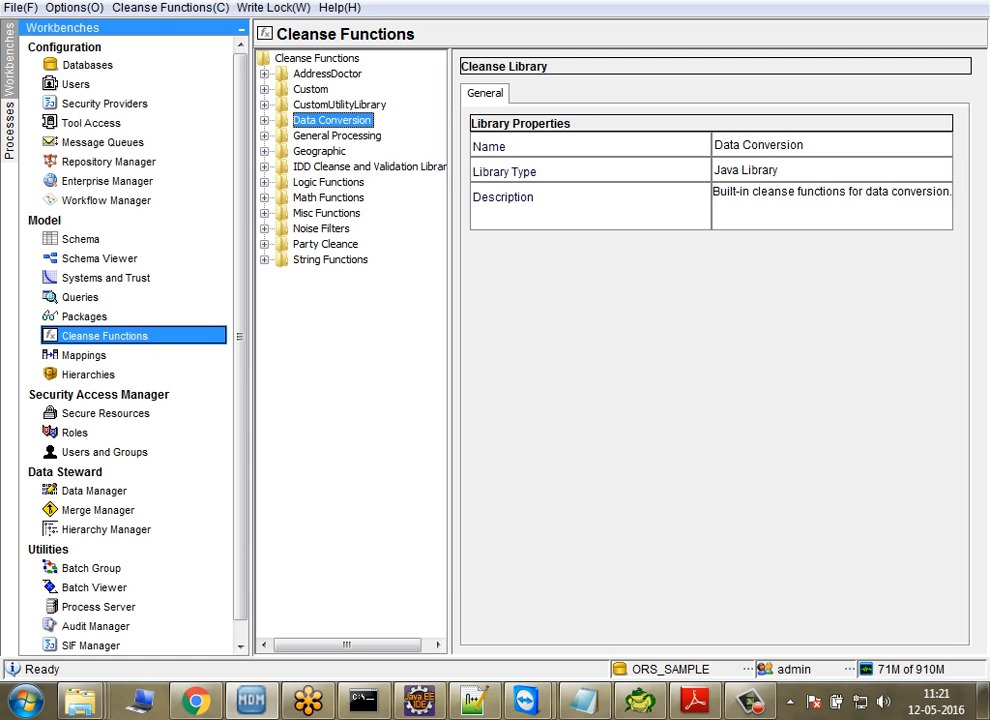
Step: Acquire a regular, non-exclusive write lock for editing the cleanse functions
{"action": "left_click", "coordinate": [317, 59]}
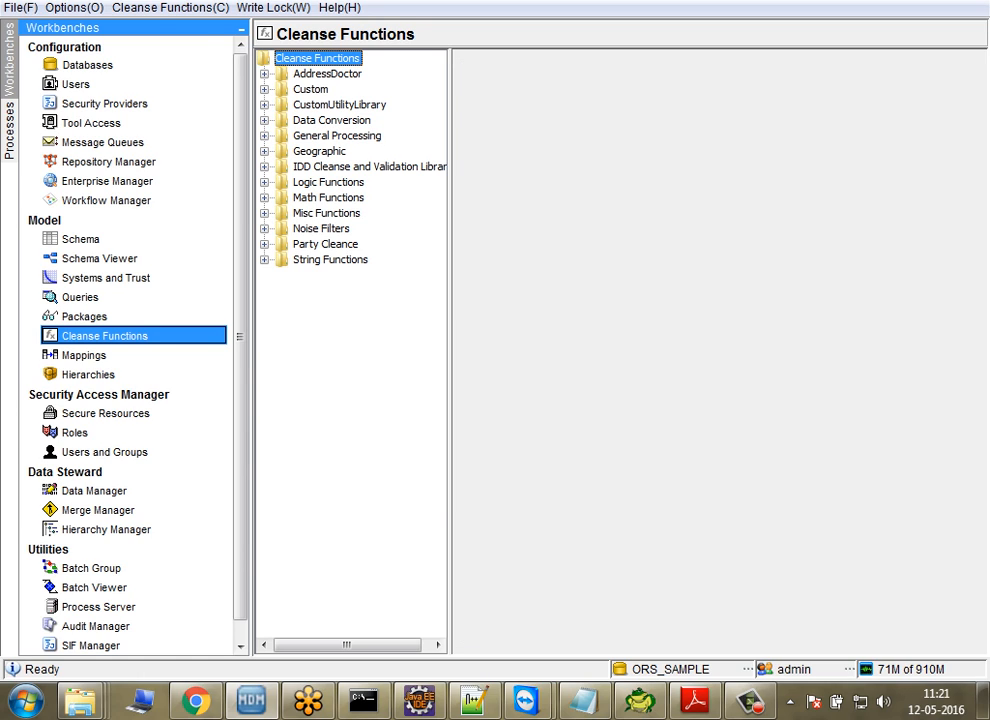
{"action": "key", "text": "alt+w"}
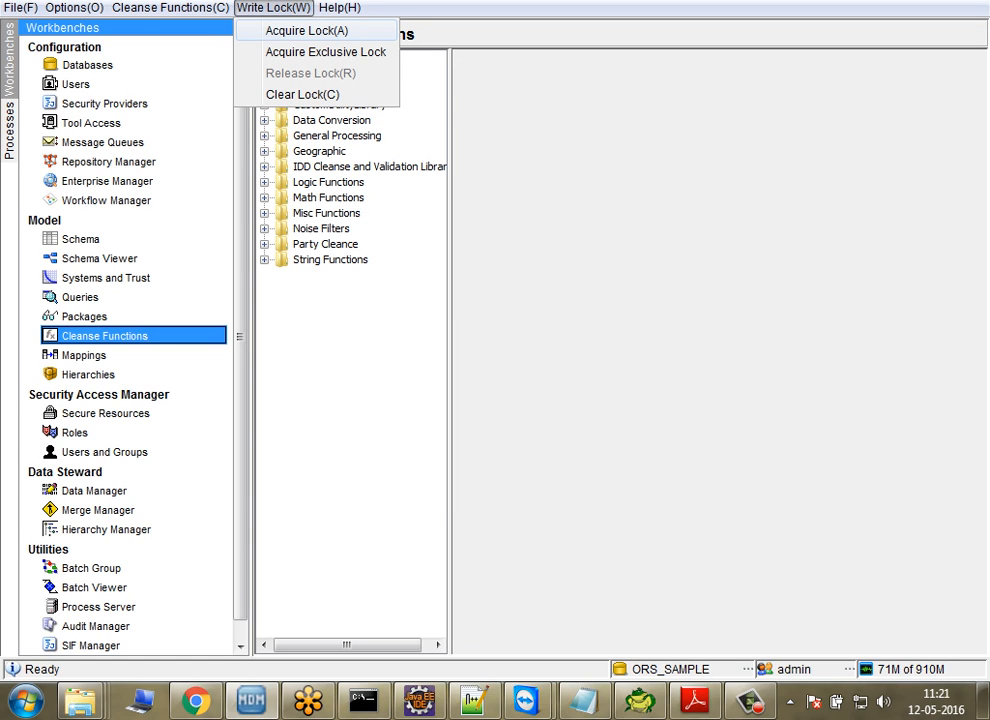
{"action": "left_click", "coordinate": [307, 31]}
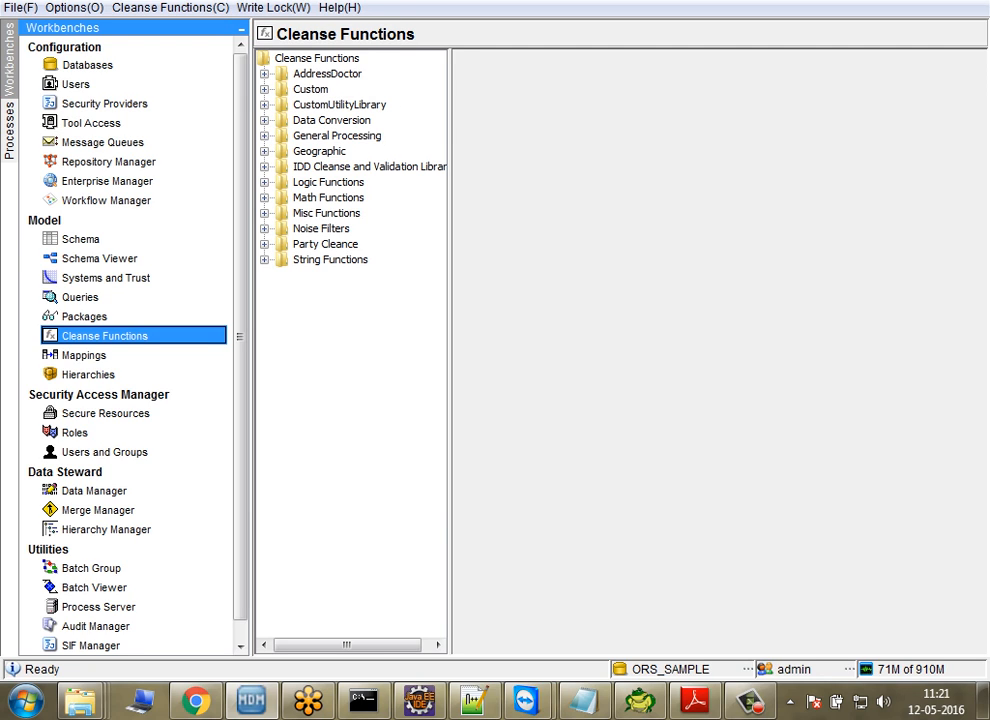
Step: Add a user library named "demo" under the Cleanse Functions root, leaving its description empty
{"action": "right_click", "coordinate": [340, 58]}
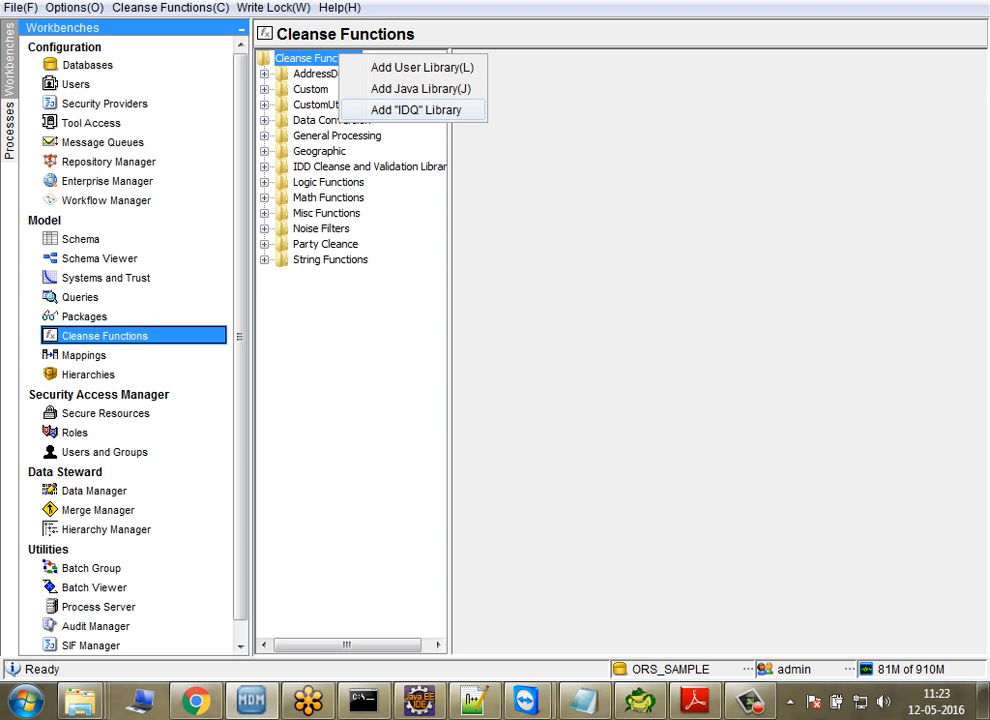
{"action": "left_click", "coordinate": [422, 68]}
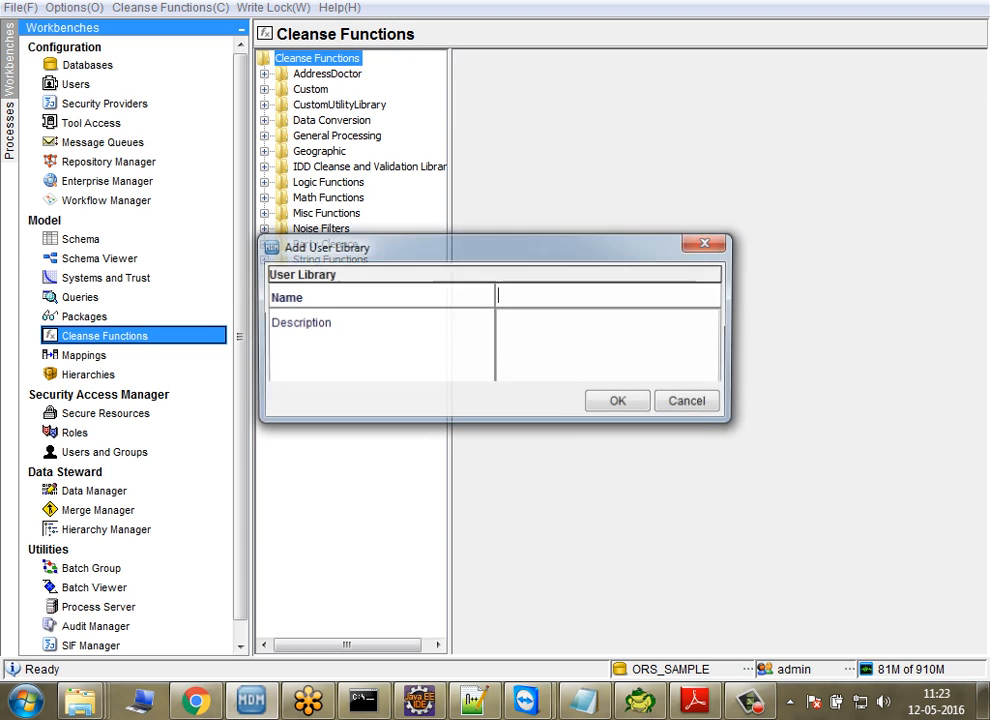
{"action": "type", "text": "de"}
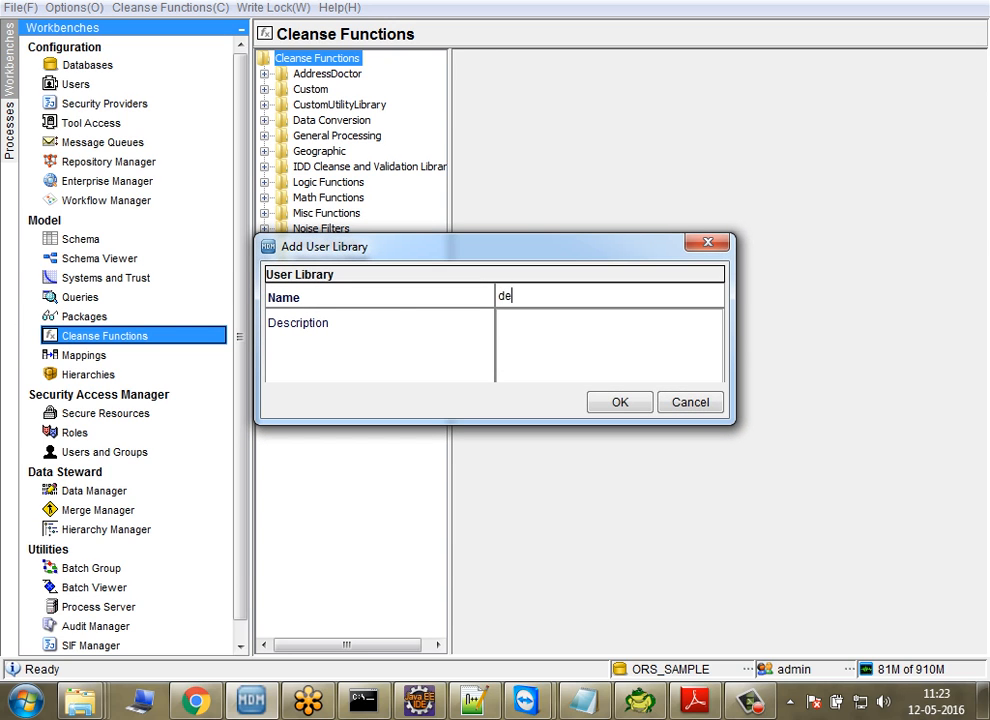
{"action": "type", "text": "mo"}
{"action": "key", "text": "Return"}
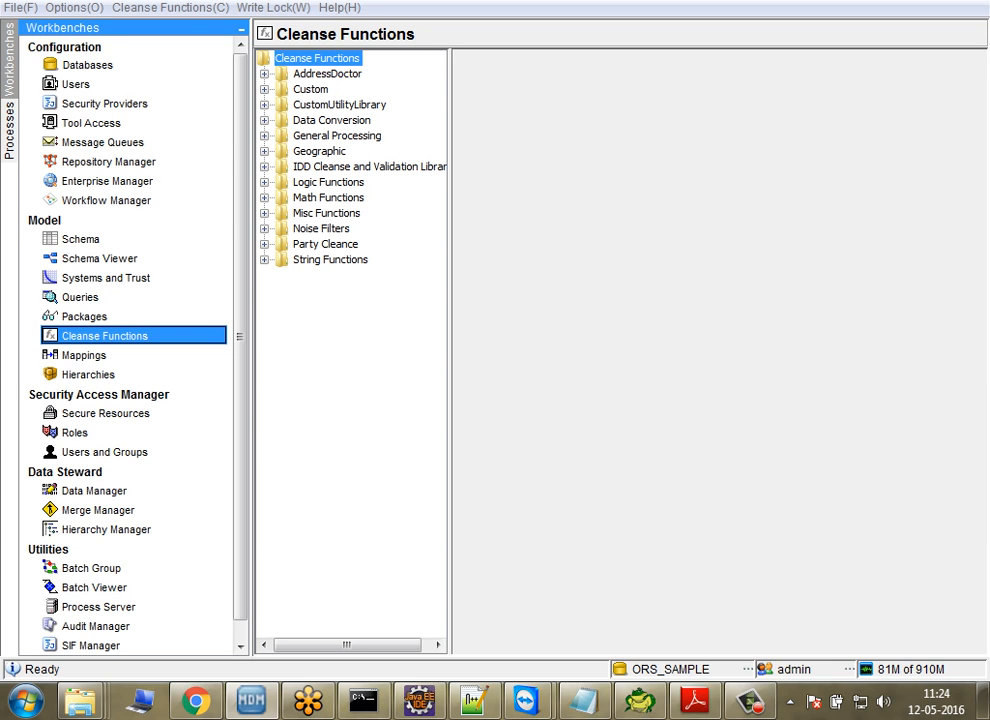
{"action": "left_click", "coordinate": [750, 701]}
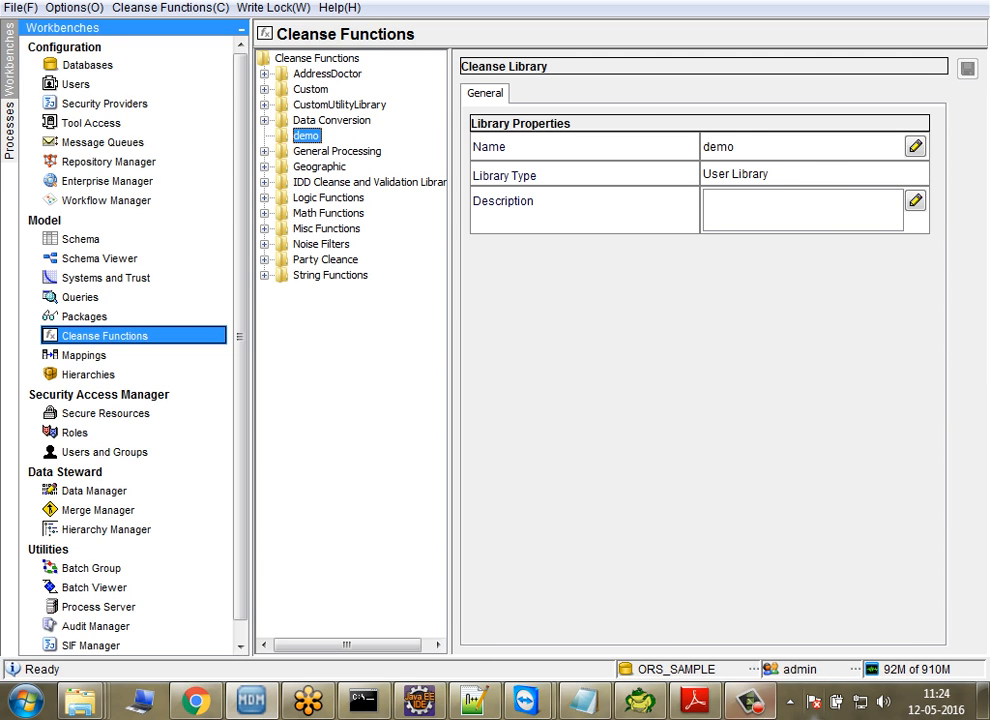
{"action": "left_click", "coordinate": [750, 701]}
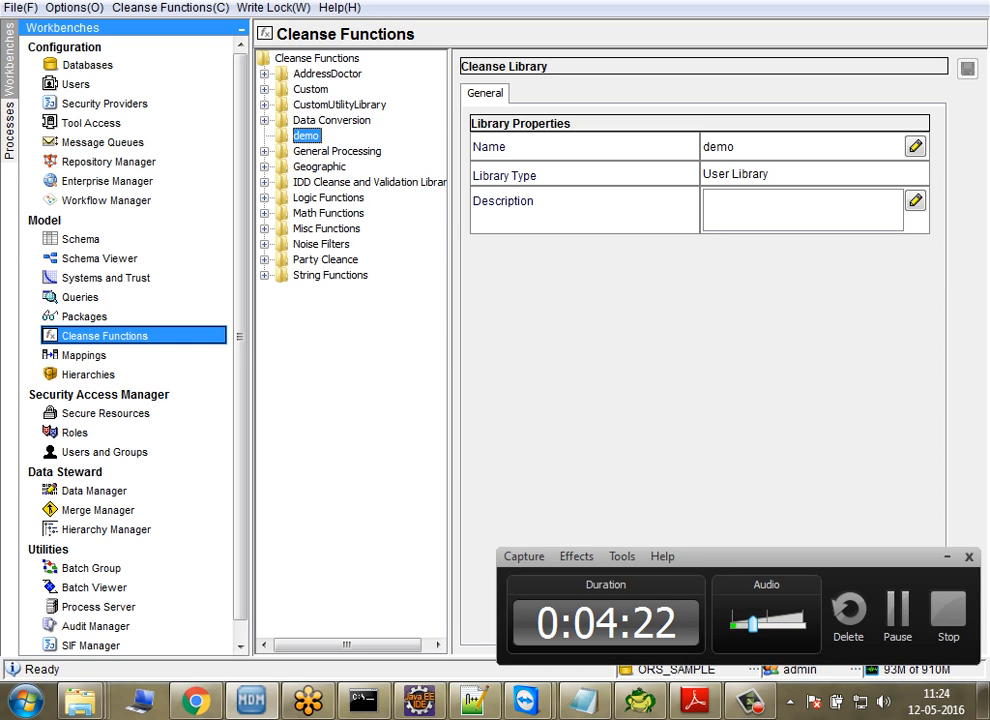
Step: Check which function types can be added to the demo library, cancelling the extra Hub Console login window
{"action": "right_click", "coordinate": [308, 135]}
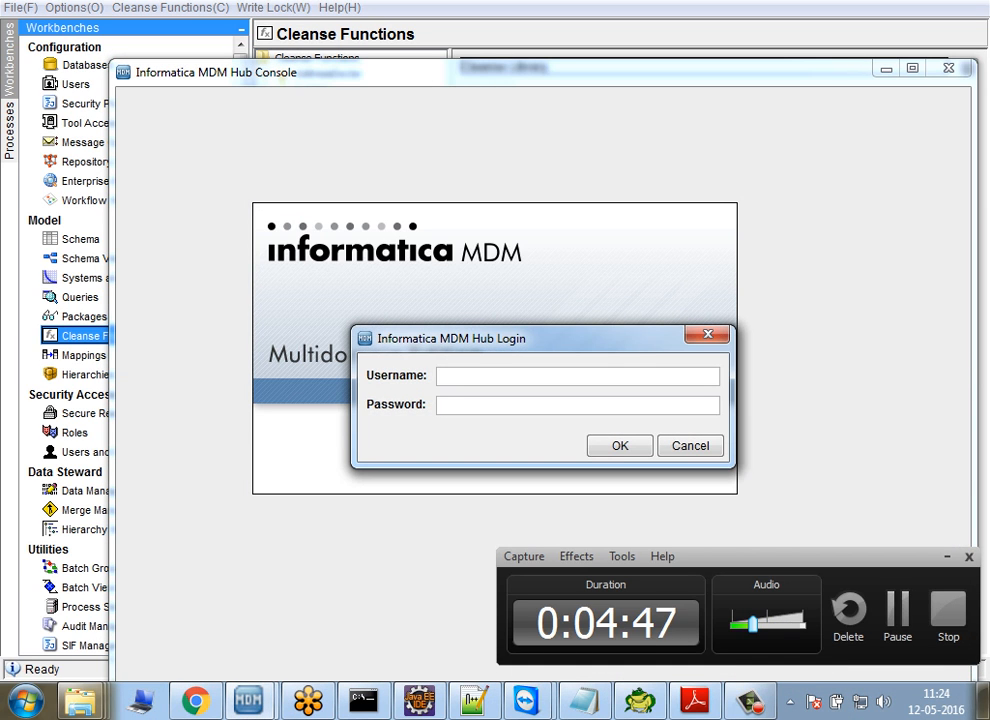
{"action": "left_click", "coordinate": [690, 446]}
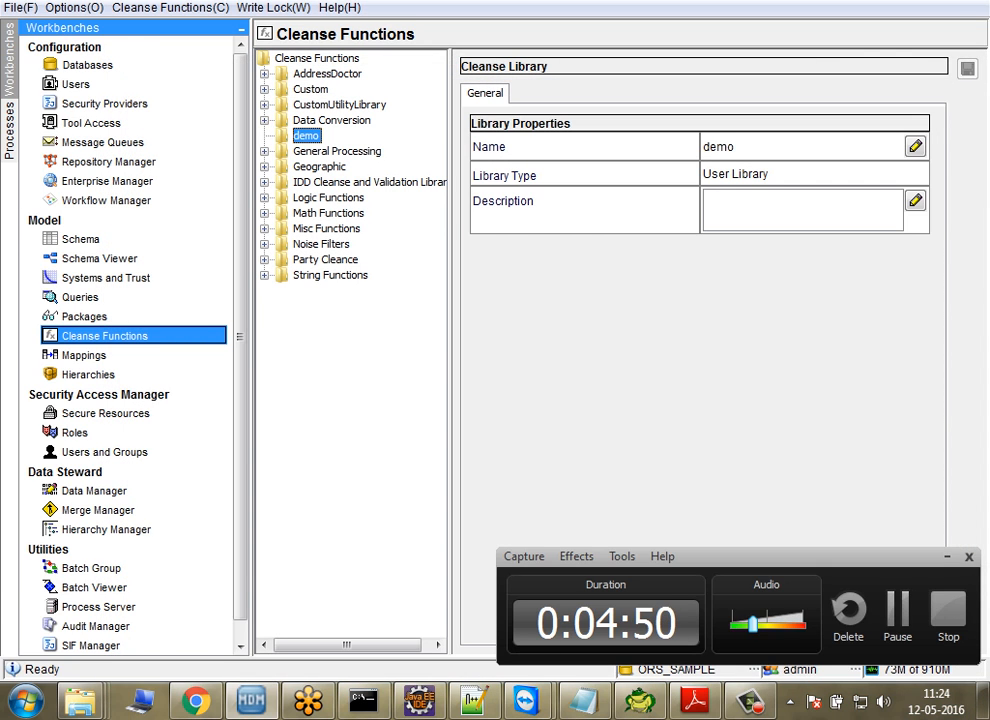
{"action": "right_click", "coordinate": [306, 137]}
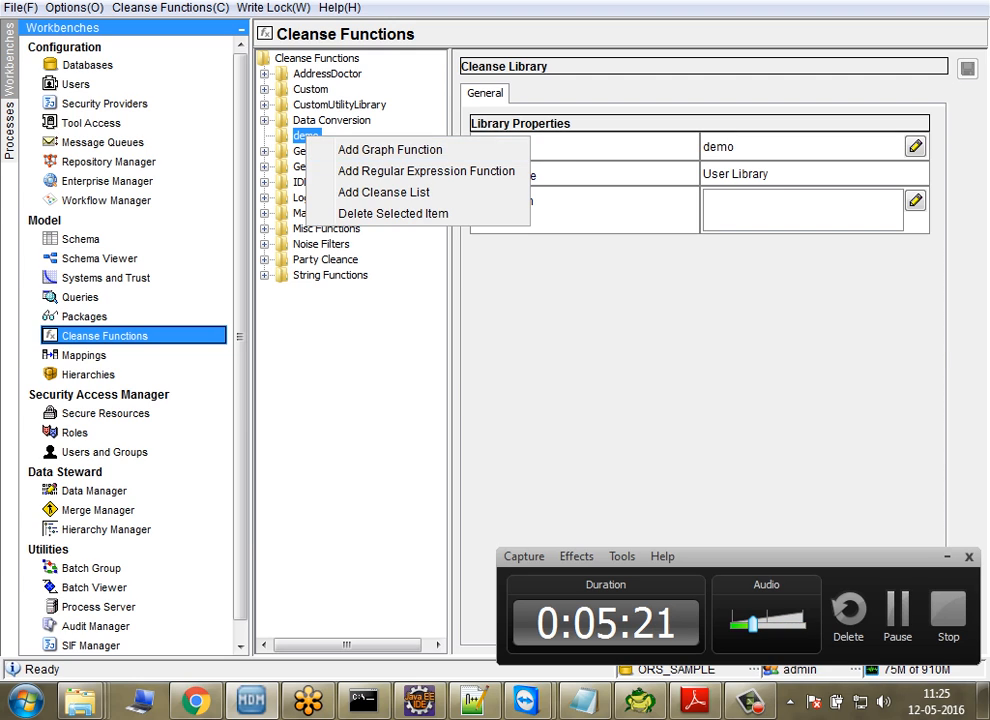
{"action": "key", "text": "Escape"}
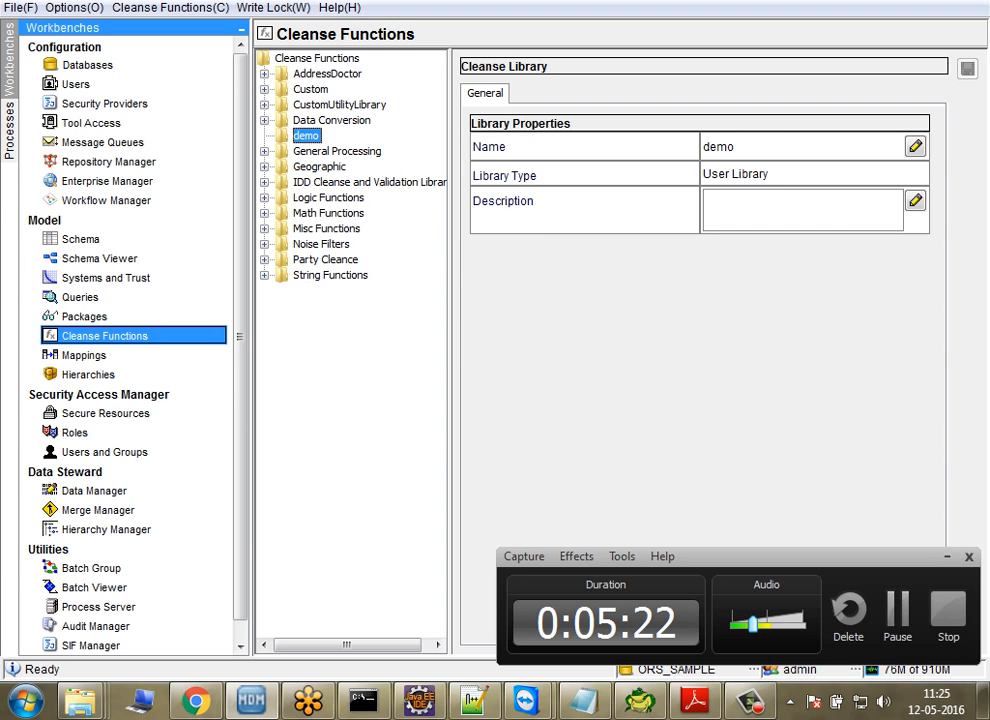
Step: Expand the AddressDoctor library and view the properties, inputs and outputs of its AddressDoctor function
{"action": "double_click", "coordinate": [327, 74]}
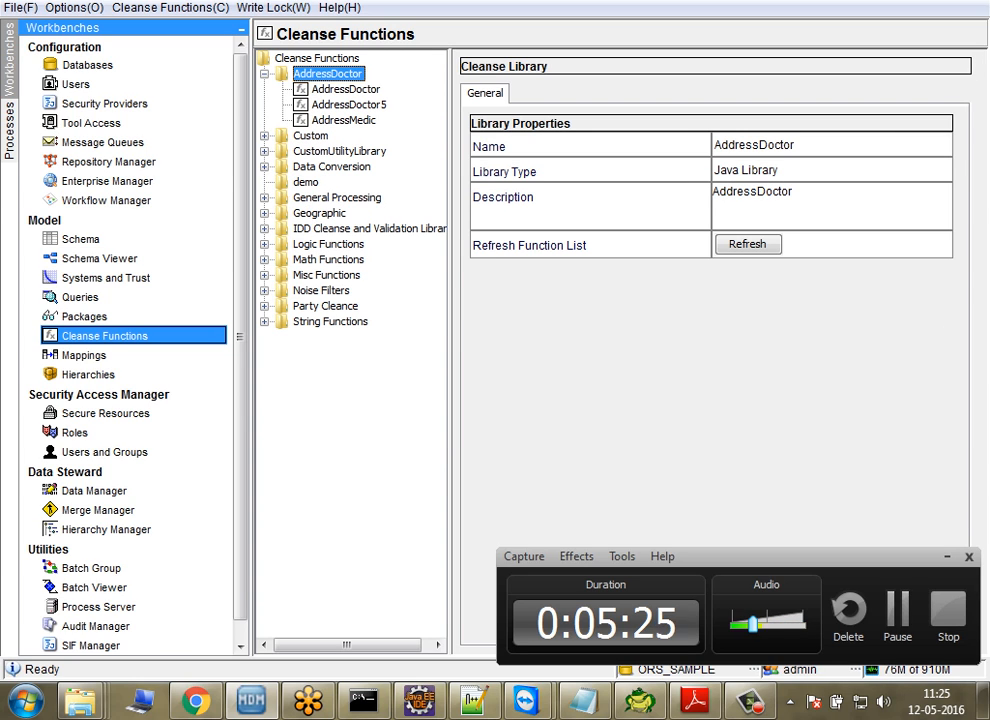
{"action": "left_click", "coordinate": [345, 89]}
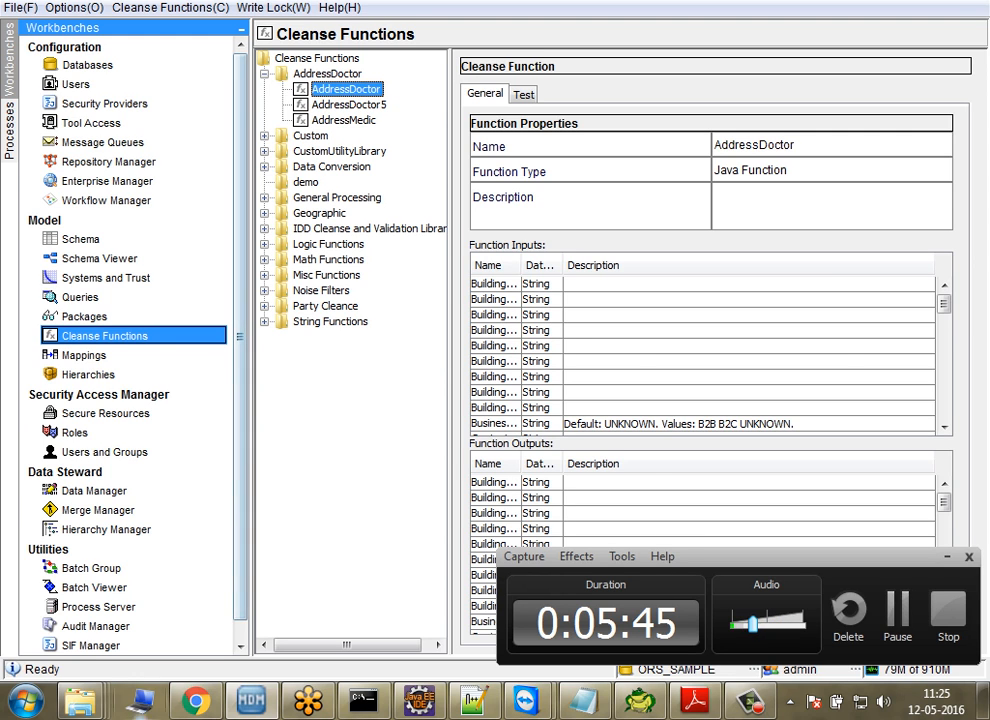
Step: Switch to the Informatica MDM books folder, open MDM_1000_CleanseAdapterGuide_en and view Chapter 3 on the AddressDoctor Cleanse Engine
{"action": "mouse_move", "coordinate": [82, 700]}
{"action": "left_click", "coordinate": [88, 560]}
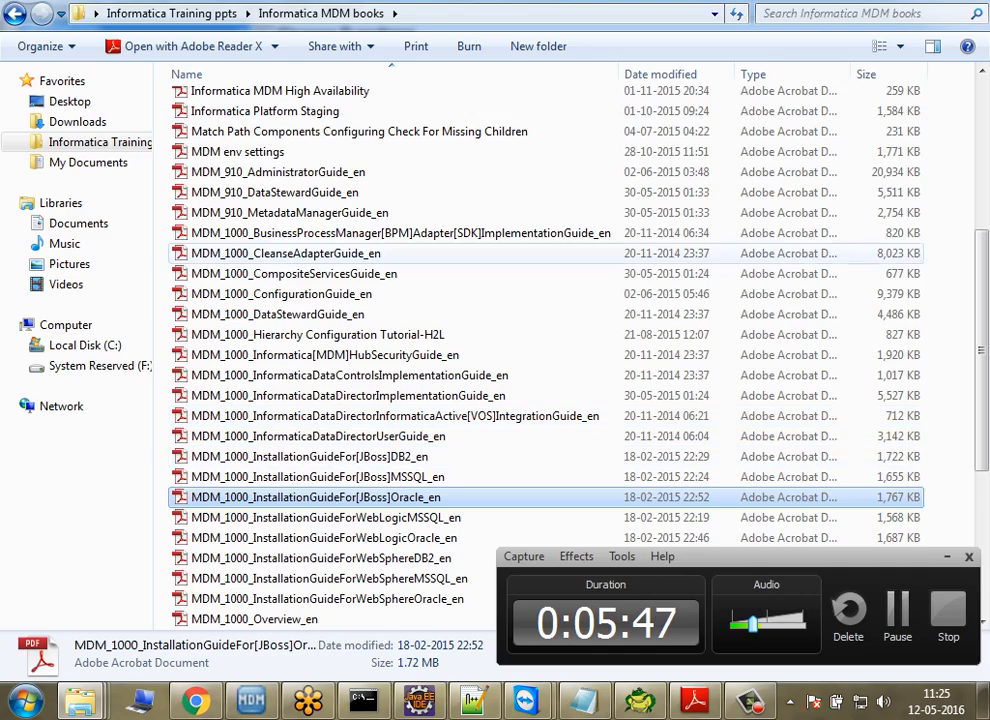
{"action": "scroll", "coordinate": [368, 424], "scroll_direction": "down", "scroll_amount": 7}
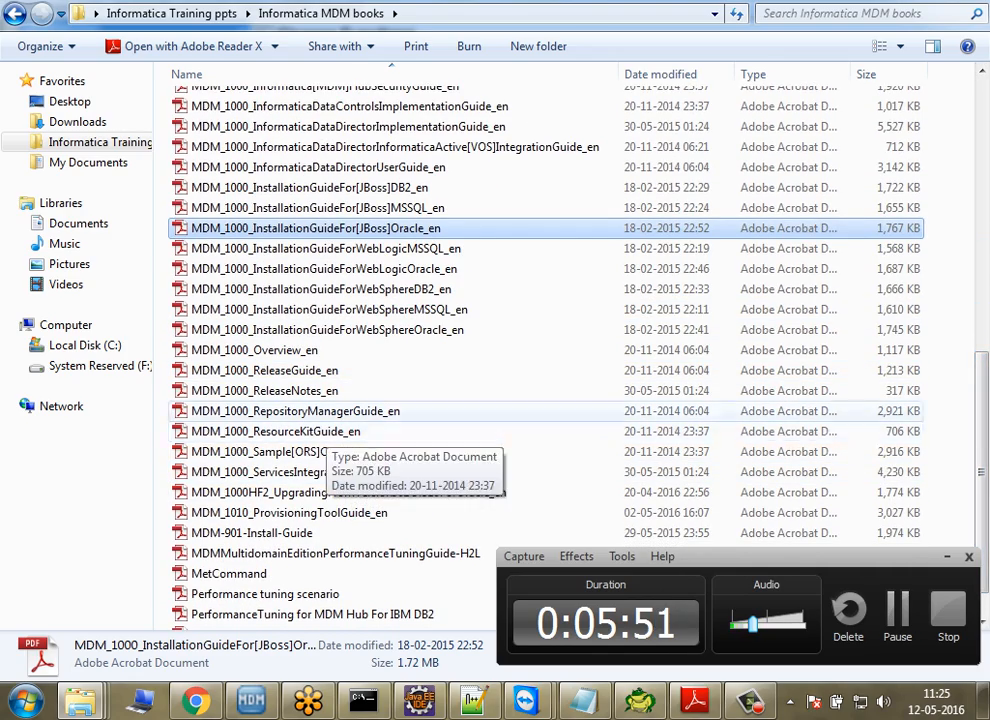
{"action": "scroll", "coordinate": [750, 395], "scroll_direction": "up", "scroll_amount": 5}
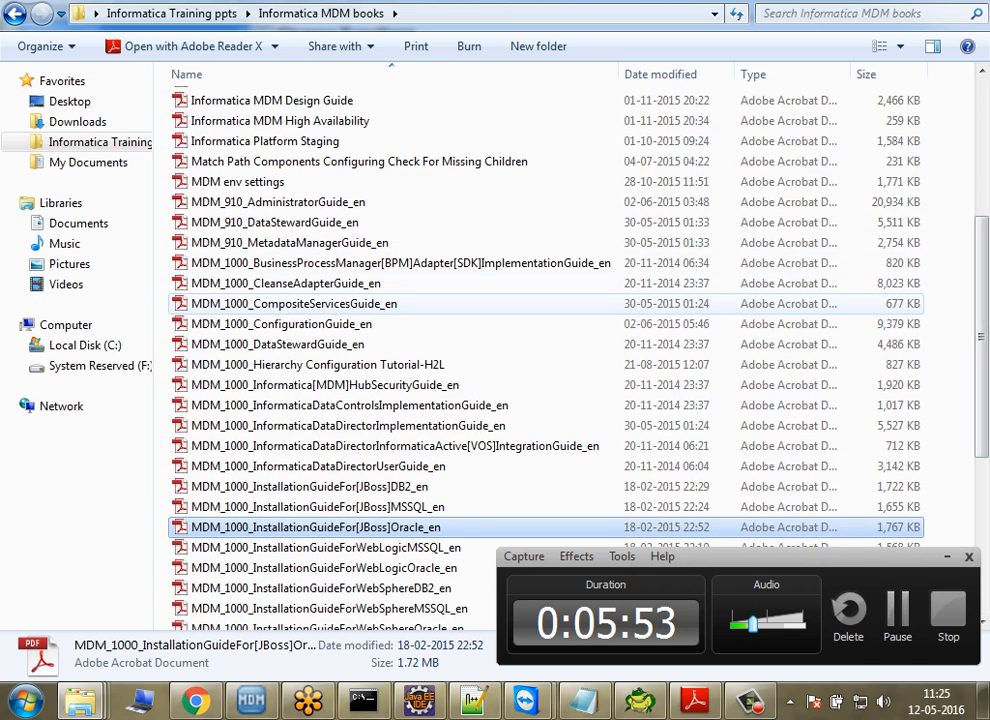
{"action": "double_click", "coordinate": [286, 283]}
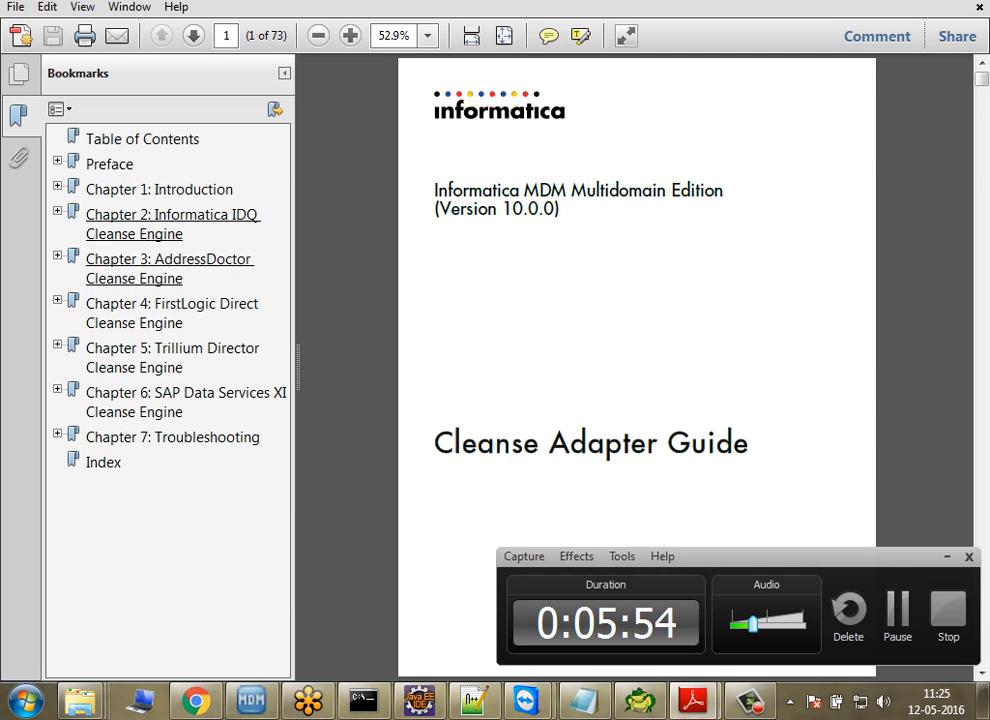
{"action": "left_click", "coordinate": [168, 262]}
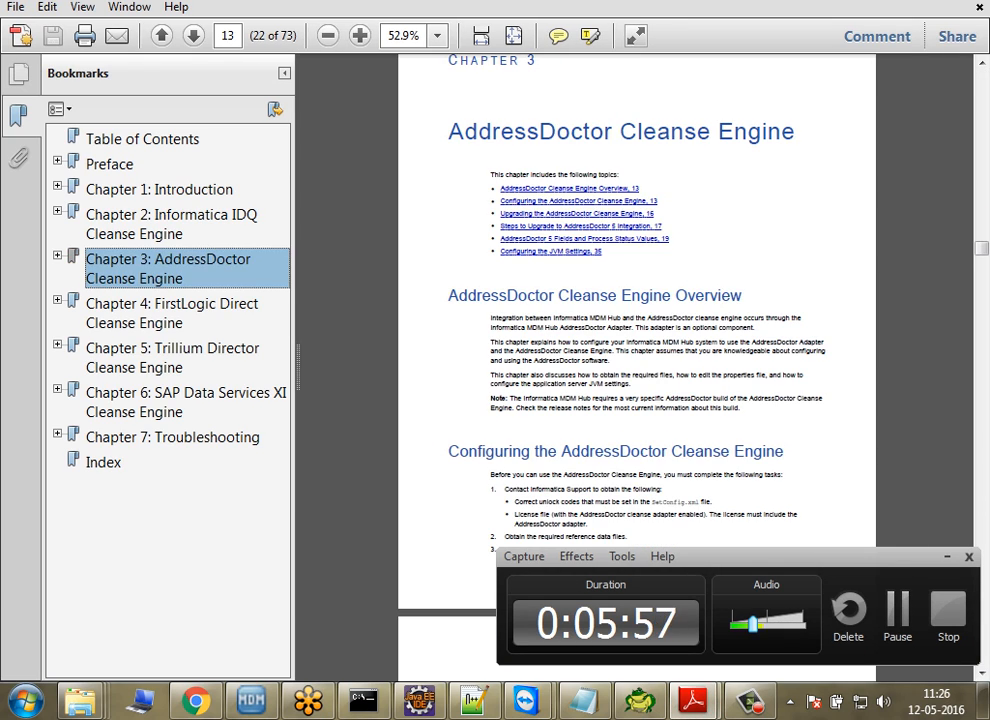
{"action": "left_click", "coordinate": [899, 1]}
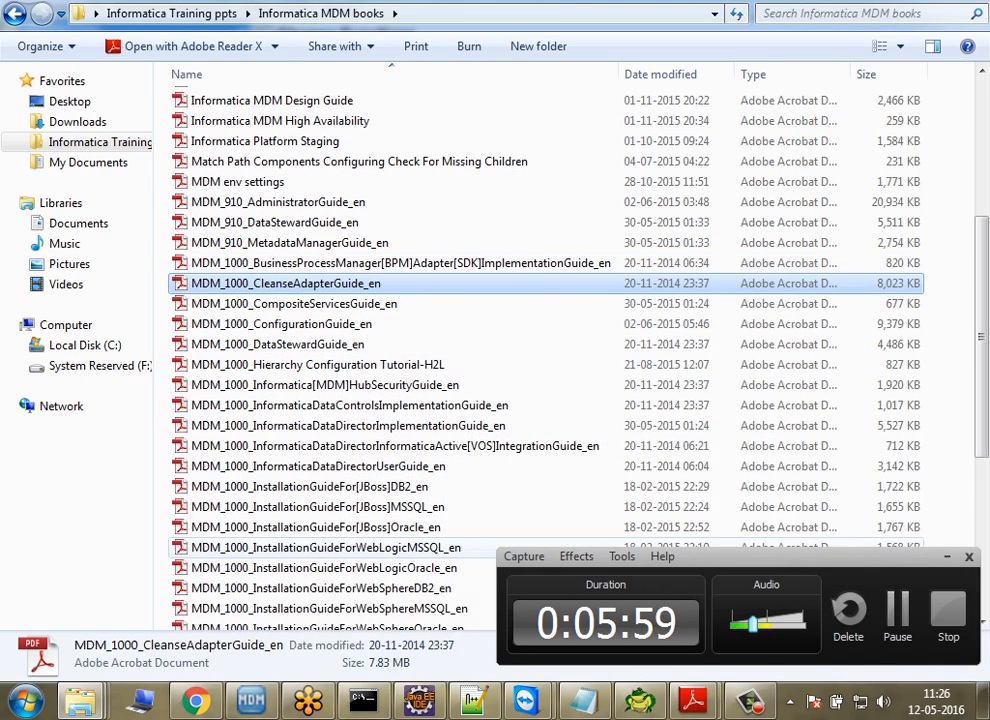
Step: Switch back to the MDM Hub Console and view the AddressDoctor5 and AddressMedic functions
{"action": "left_click", "coordinate": [252, 701]}
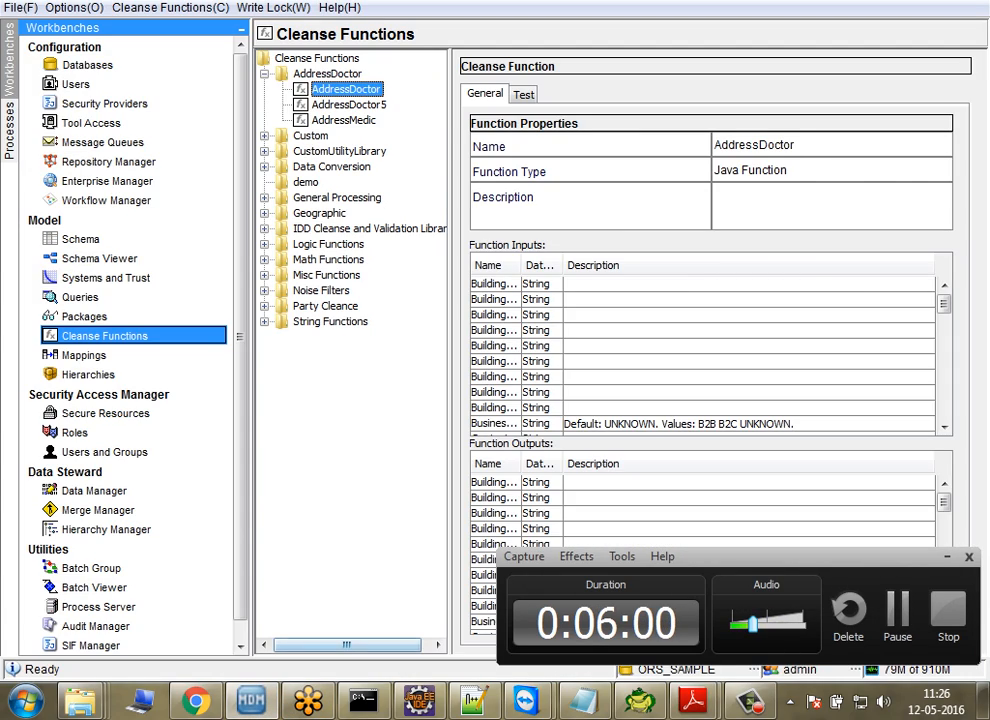
{"action": "left_click", "coordinate": [348, 105]}
{"action": "left_click", "coordinate": [344, 120]}
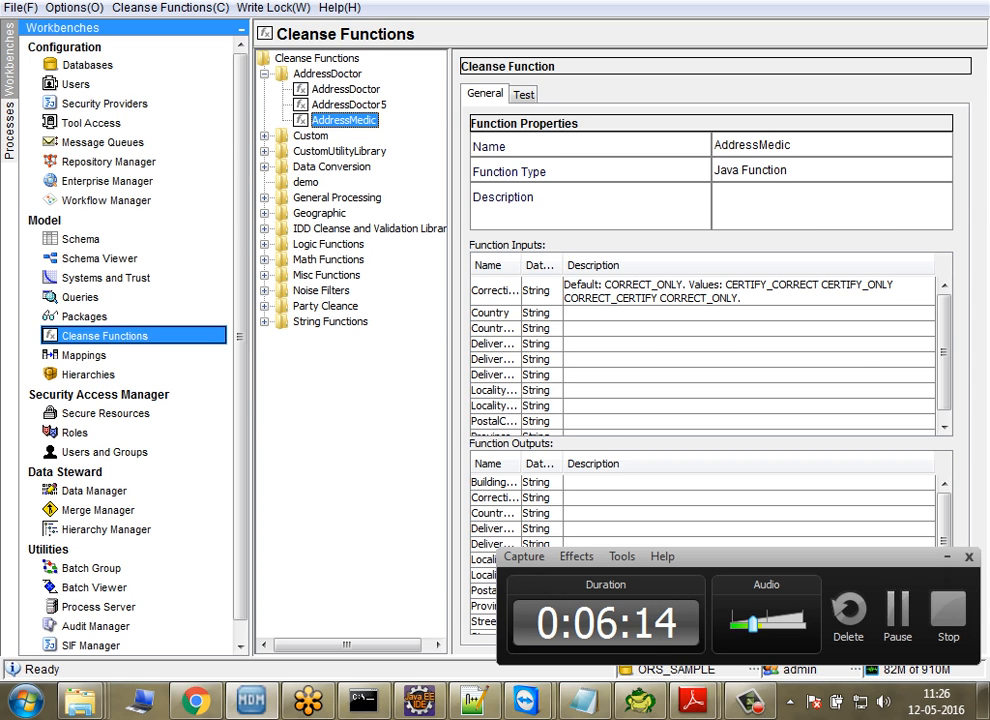
Step: Expand the CustomUtilityLibrary and Custom libraries and show the detailed graph of the Cleanse Address - NA function
{"action": "double_click", "coordinate": [339, 151]}
{"action": "left_click", "coordinate": [344, 120]}
{"action": "double_click", "coordinate": [310, 136]}
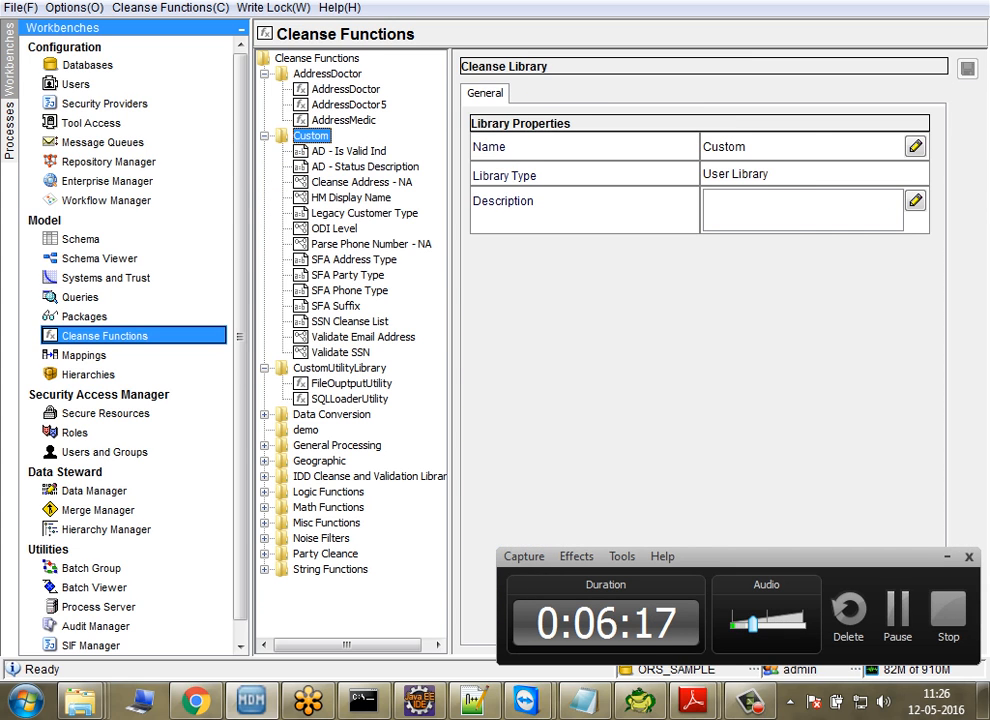
{"action": "left_click", "coordinate": [362, 182]}
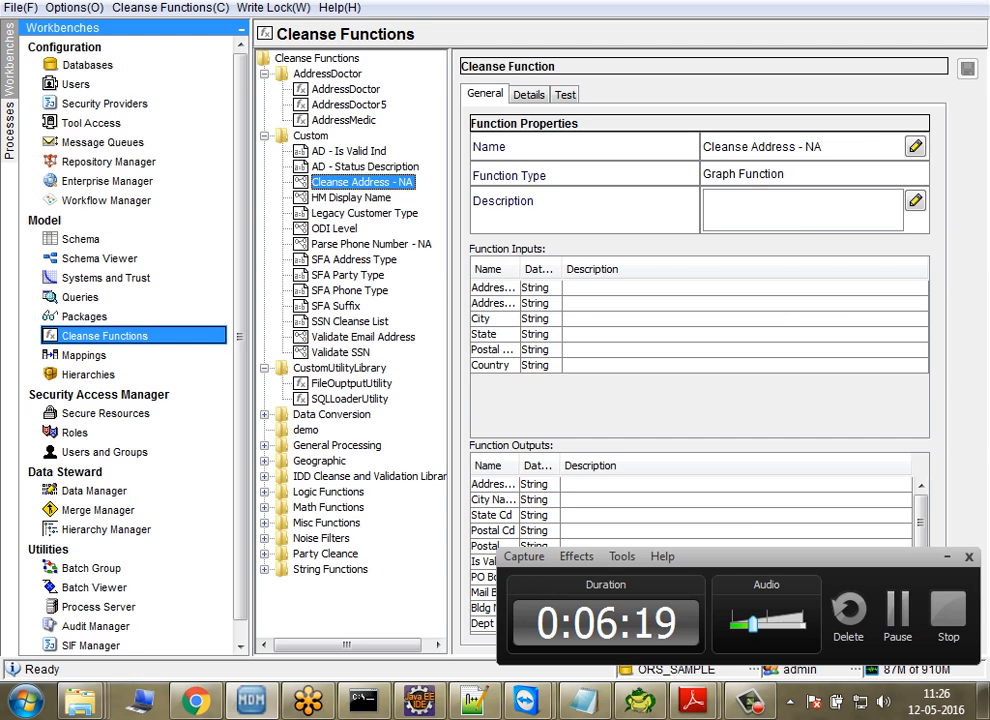
{"action": "left_click", "coordinate": [529, 95]}
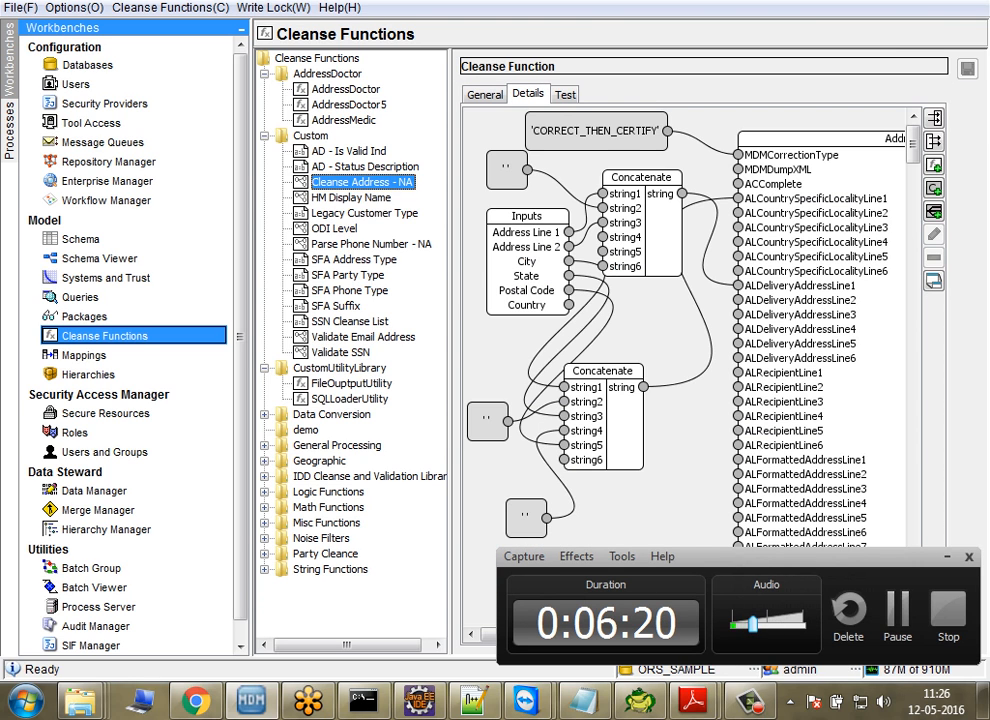
Step: Reposition the AddressDoctor5 block in the Cleanse Address - NA graph and examine its input and output ports
{"action": "left_click_drag", "start_coordinate": [820, 139], "coordinate": [820, 158]}
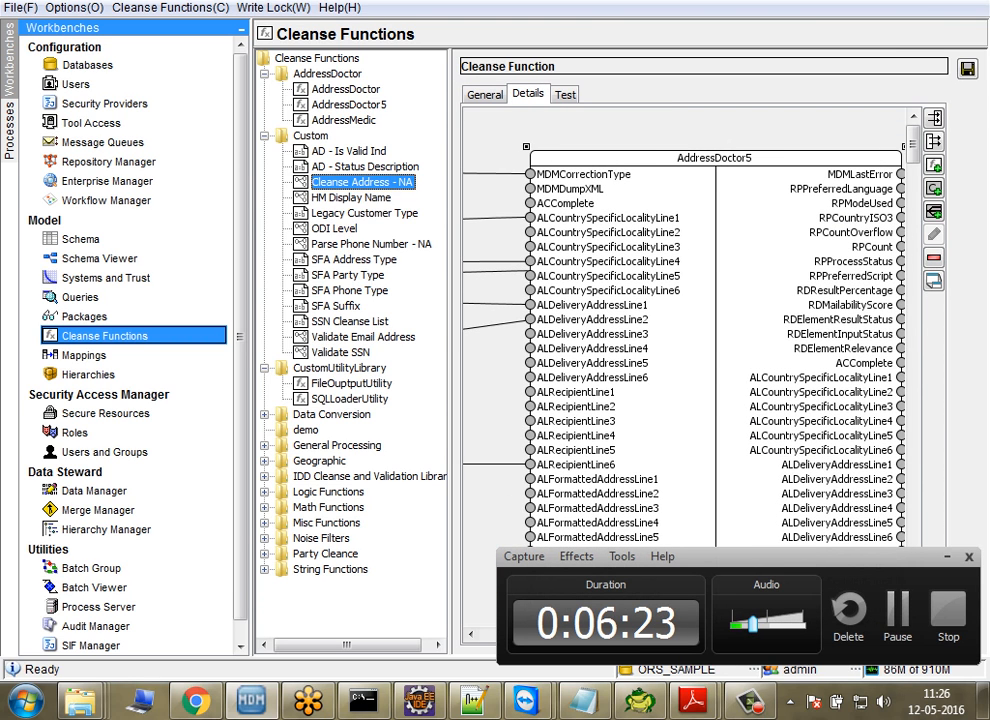
{"action": "left_click", "coordinate": [947, 557]}
{"action": "left_click_drag", "start_coordinate": [820, 158], "coordinate": [783, 166]}
{"action": "mouse_move", "coordinate": [867, 634]}
{"action": "left_mouse_down"}
{"action": "mouse_move", "coordinate": [556, 634]}
{"action": "mouse_move", "coordinate": [867, 634]}
{"action": "left_mouse_up"}
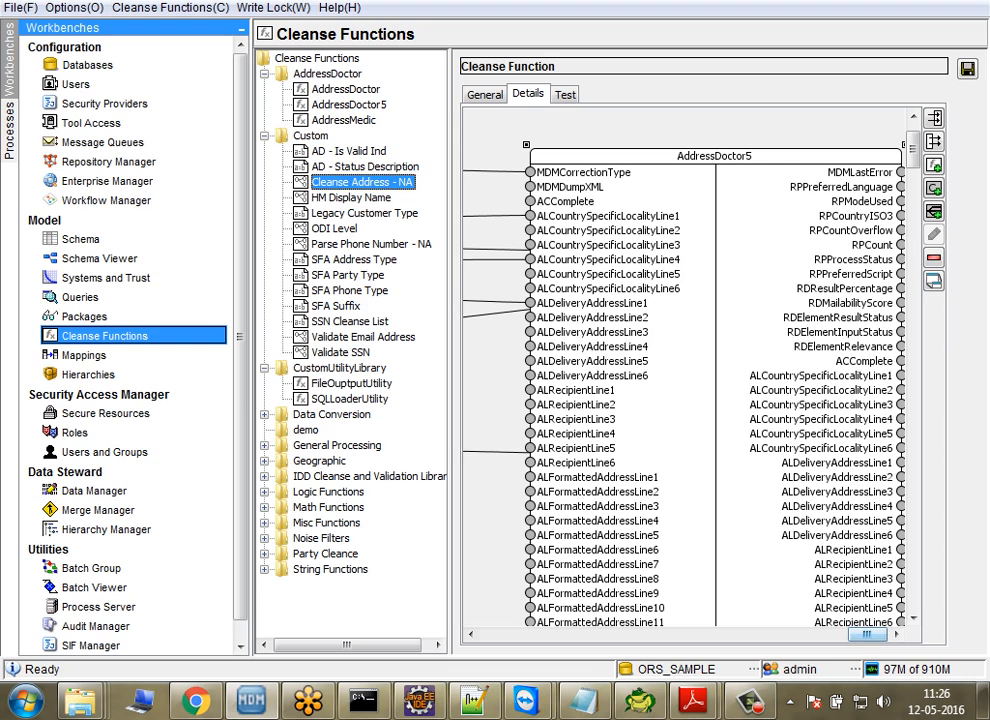
{"action": "mouse_move", "coordinate": [752, 700]}
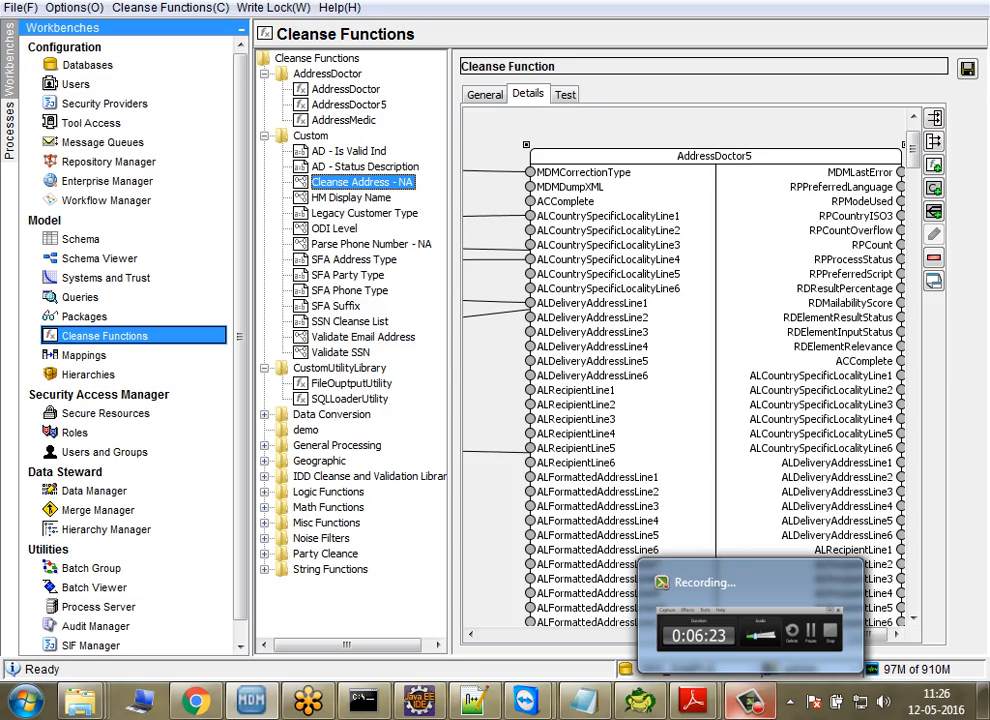
{"action": "mouse_move", "coordinate": [750, 625]}
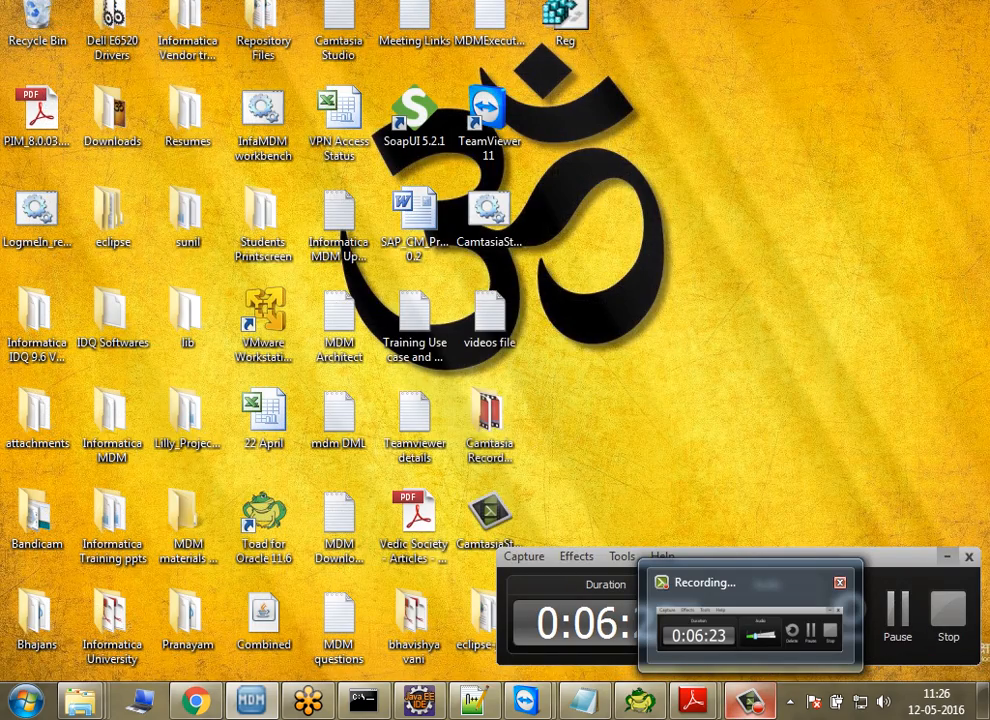